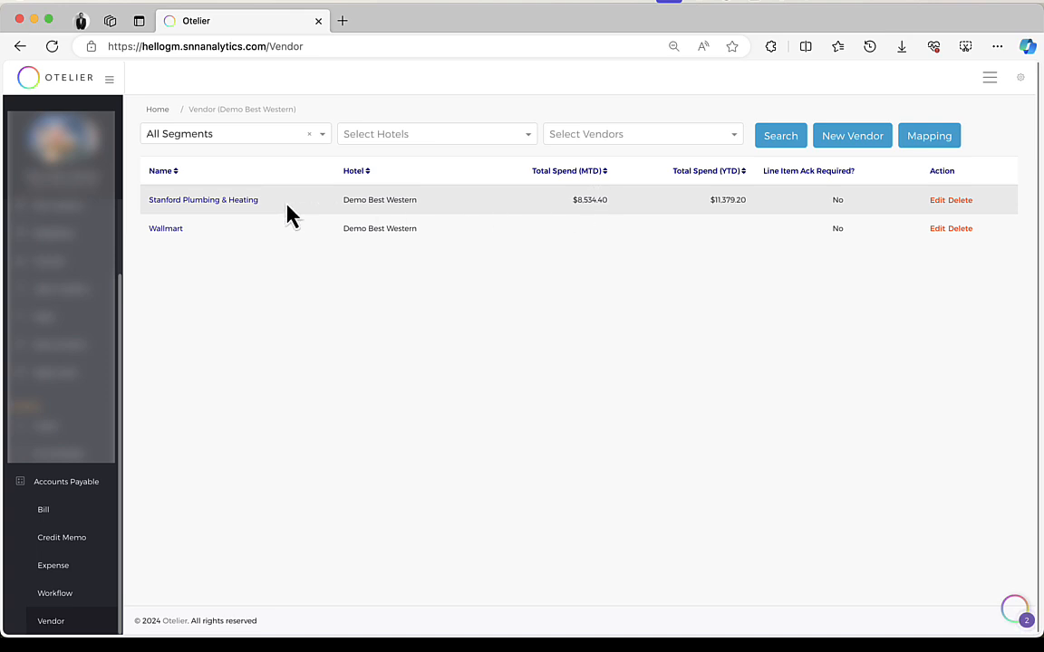
Step: Open the Stanford Plumbing & Heating vendor's spend details and preview invoice #INV02222, then close both
{"action": "left_click", "coordinate": [239, 201]}
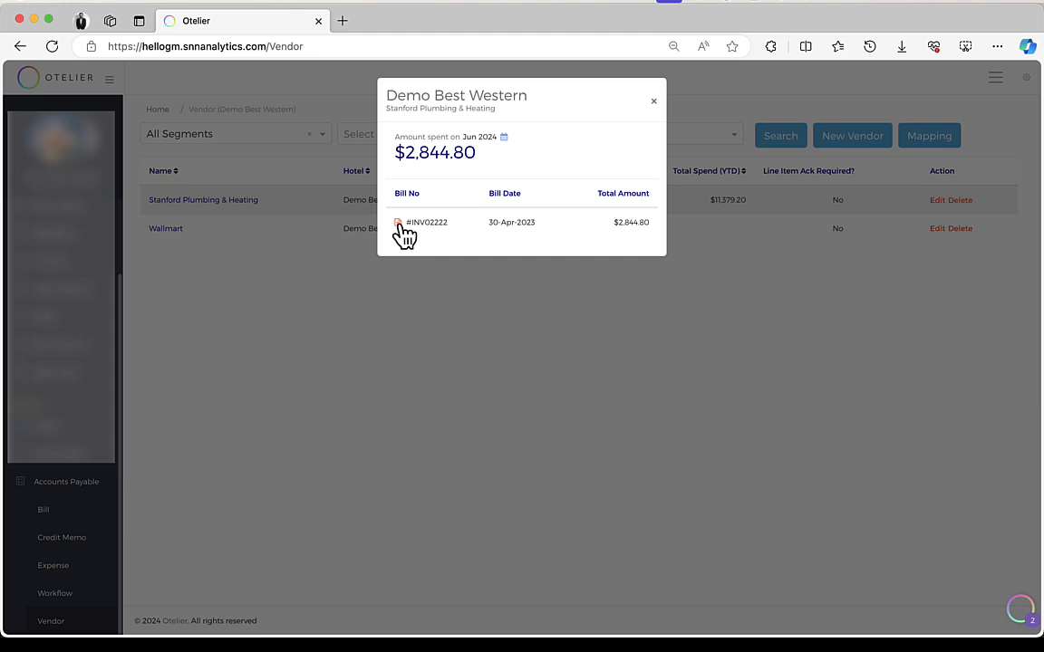
{"action": "left_click", "coordinate": [399, 227]}
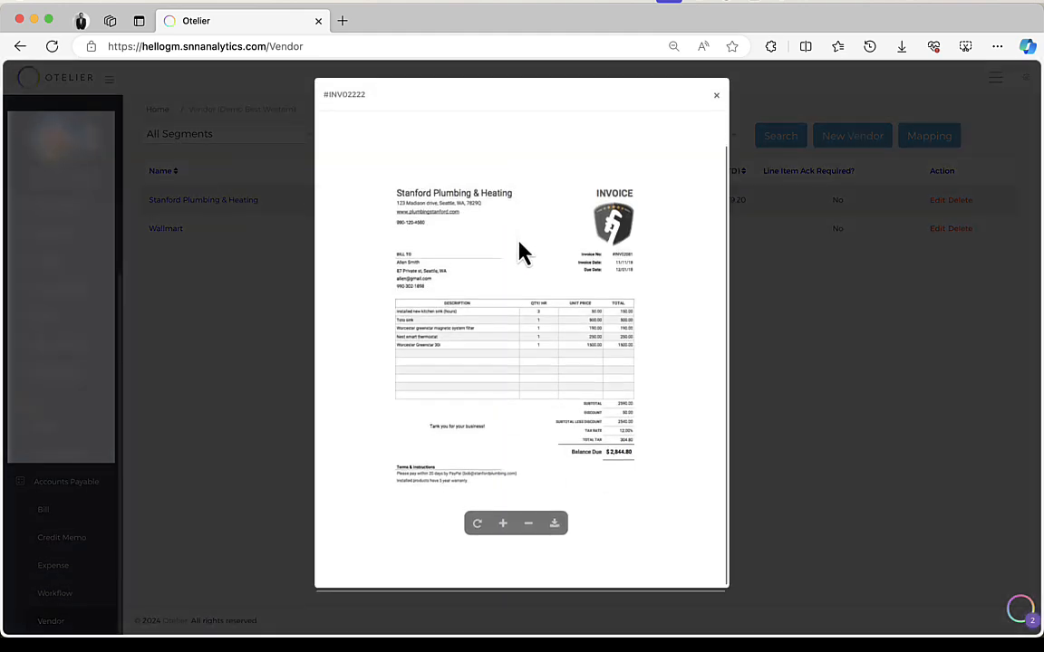
{"action": "left_click", "coordinate": [716, 96]}
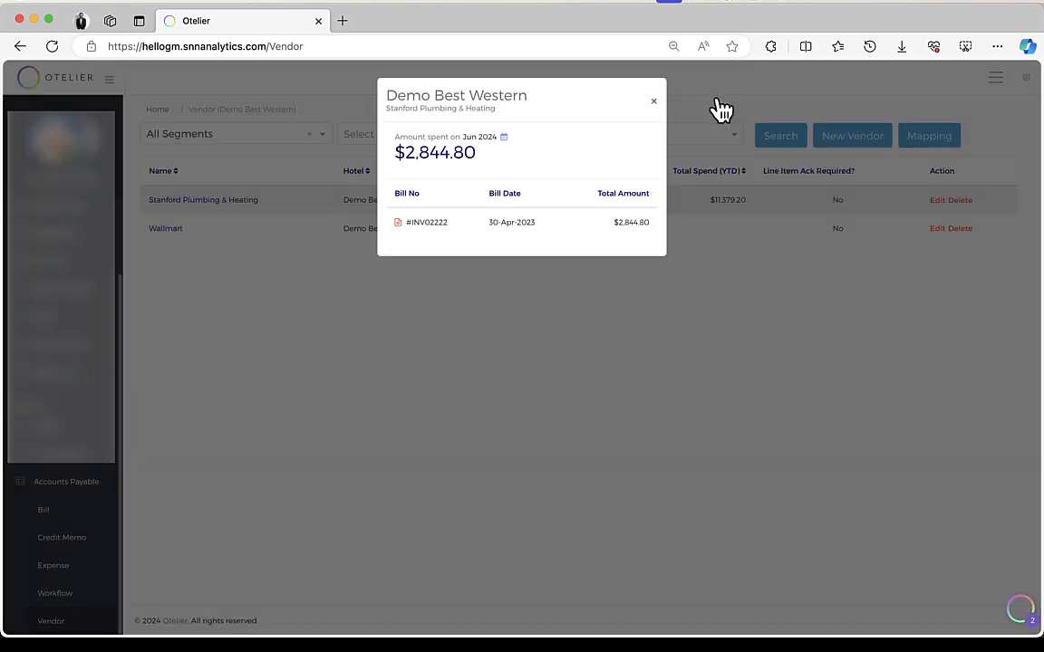
{"action": "left_click", "coordinate": [656, 104]}
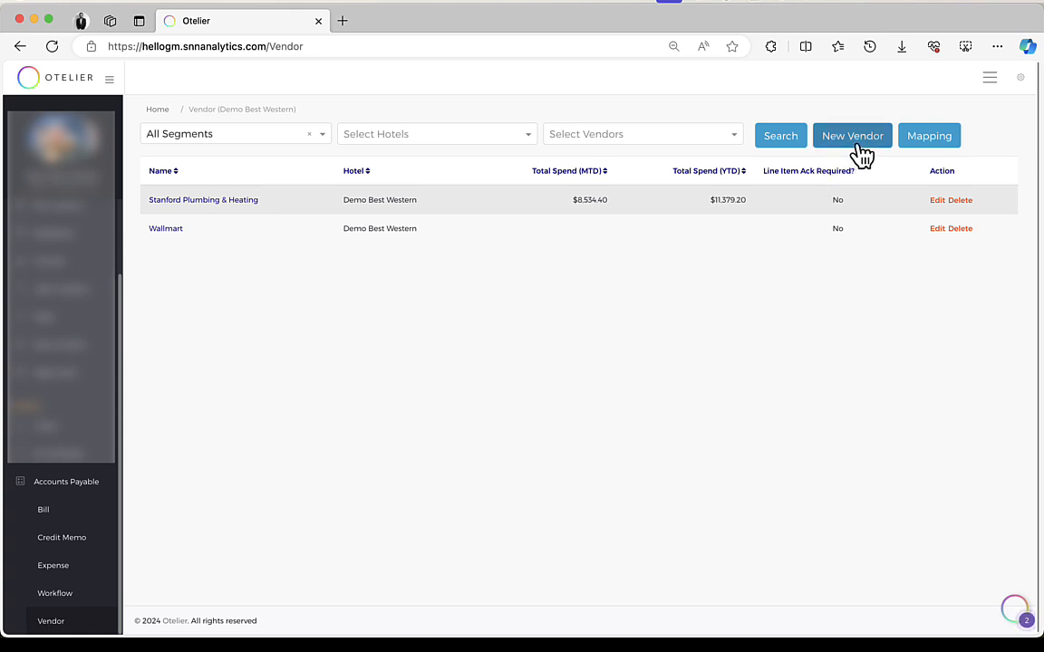
Step: Start adding a new vendor named Local Plumbing Company
{"action": "left_click", "coordinate": [858, 154]}
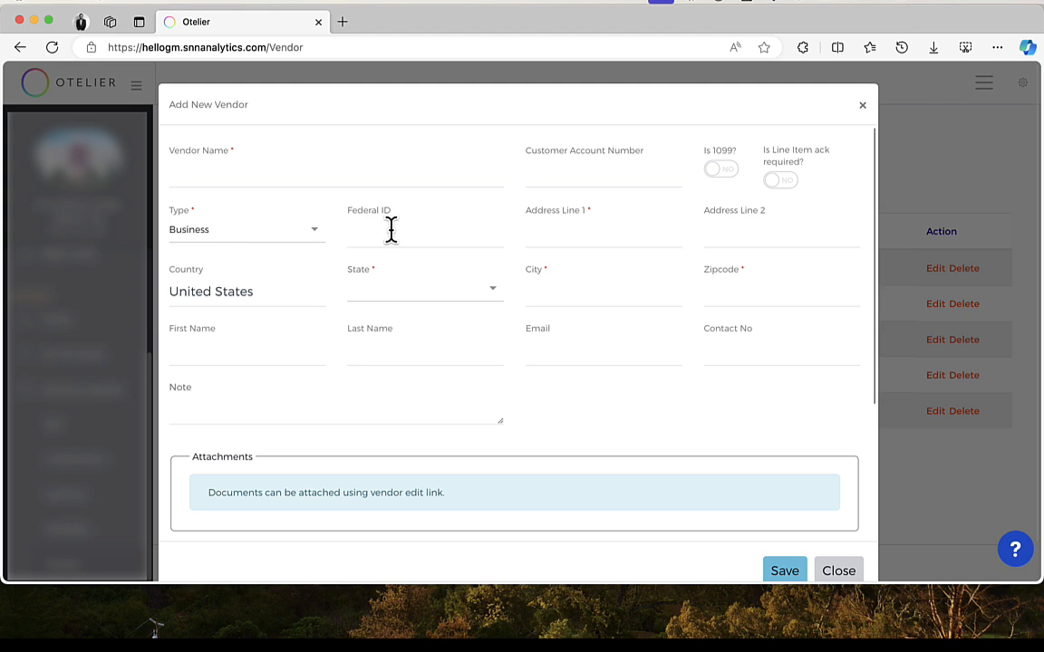
{"action": "left_click", "coordinate": [261, 169]}
{"action": "type", "text": "Local "}
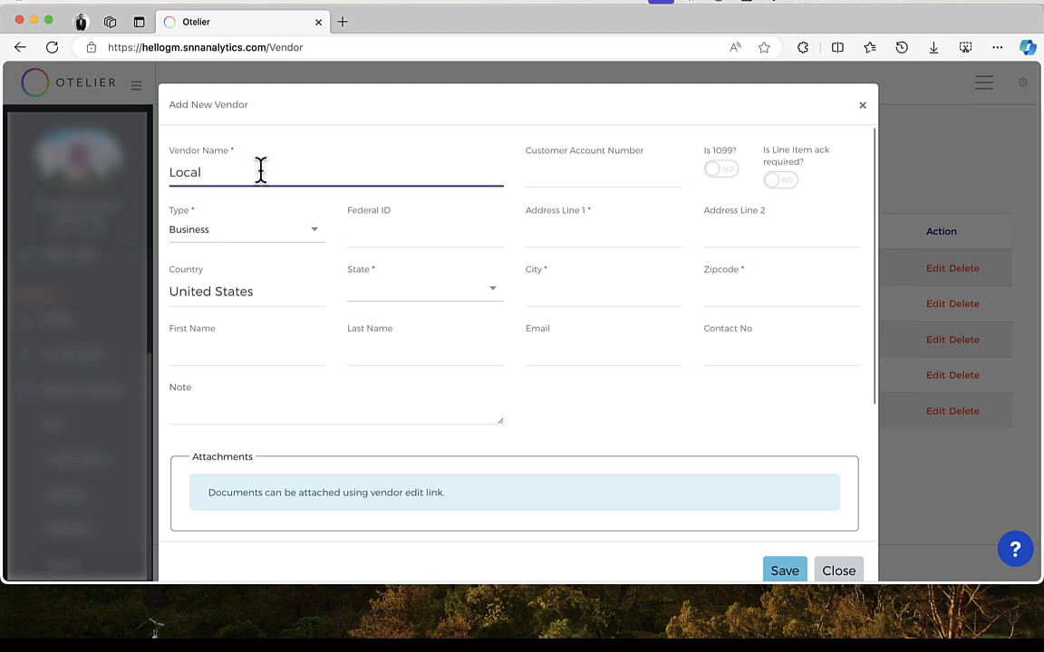
{"action": "type", "text": "Plumbing Company"}
{"action": "key", "text": "Tab"}
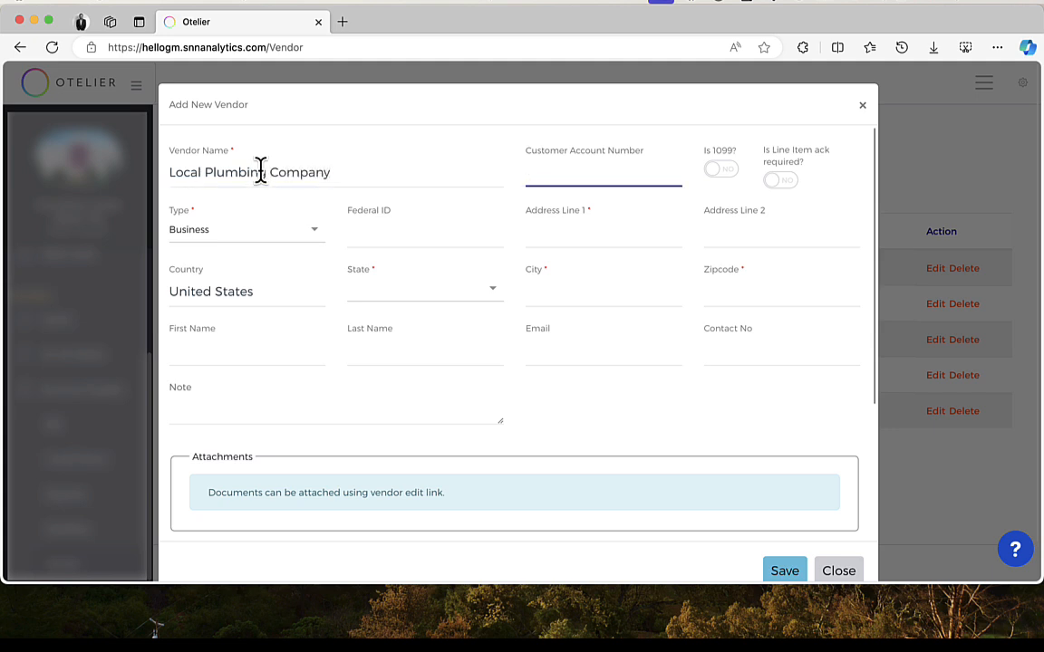
Step: Enter the customer account number and mark the vendor as a 1099 vendor
{"action": "type", "text": "898989"}
{"action": "key", "text": "Tab"}
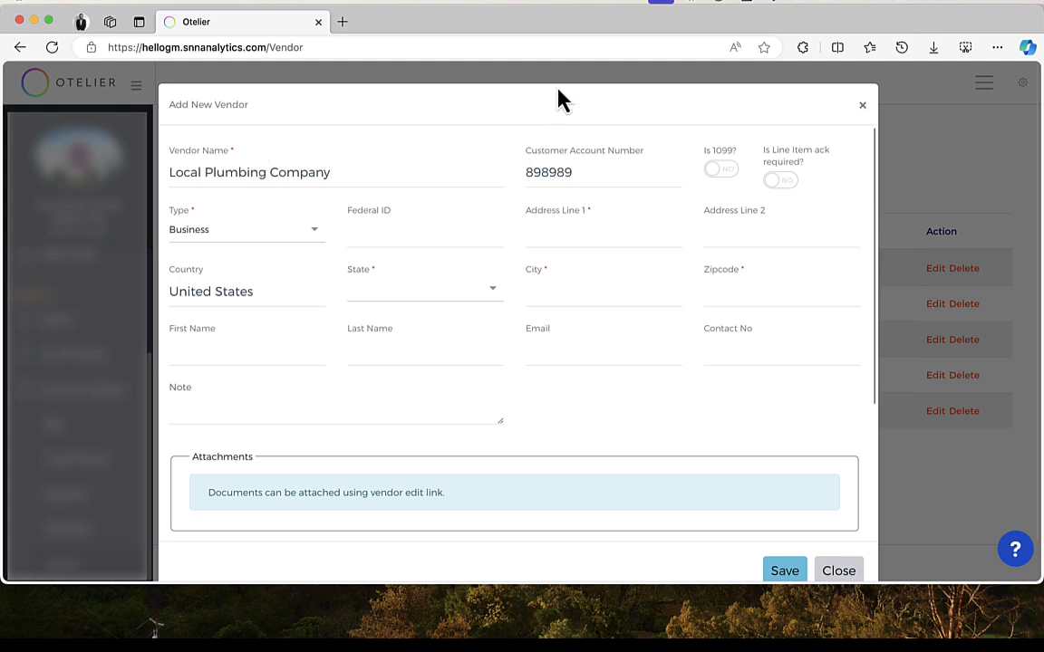
{"action": "left_click", "coordinate": [723, 172]}
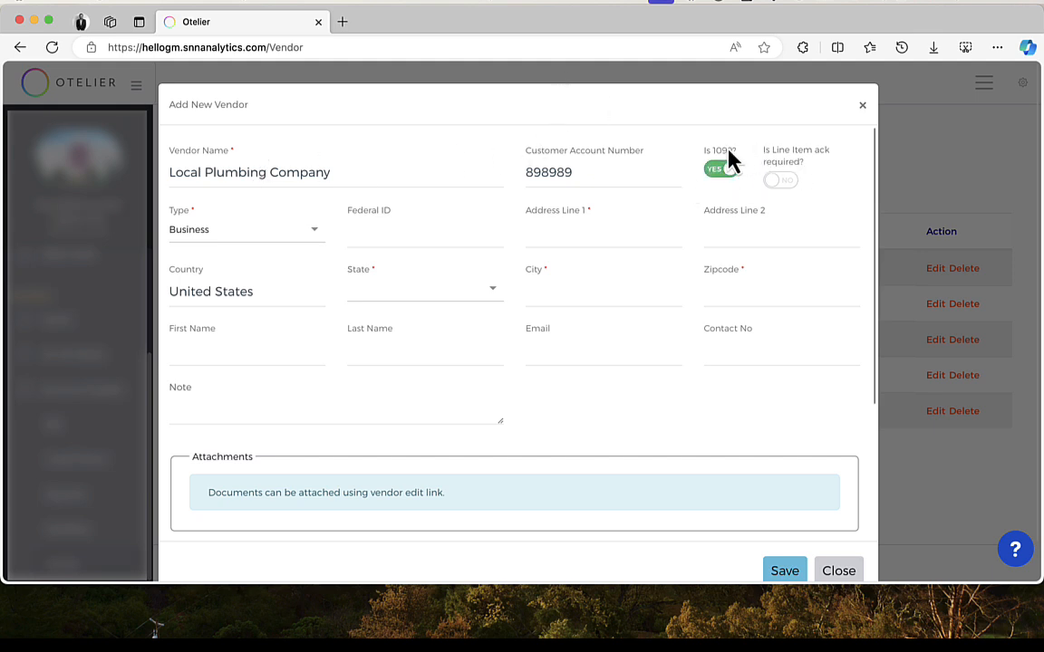
Step: Set the vendor type to Individual and enter the vendor's SSN
{"action": "left_click", "coordinate": [313, 236]}
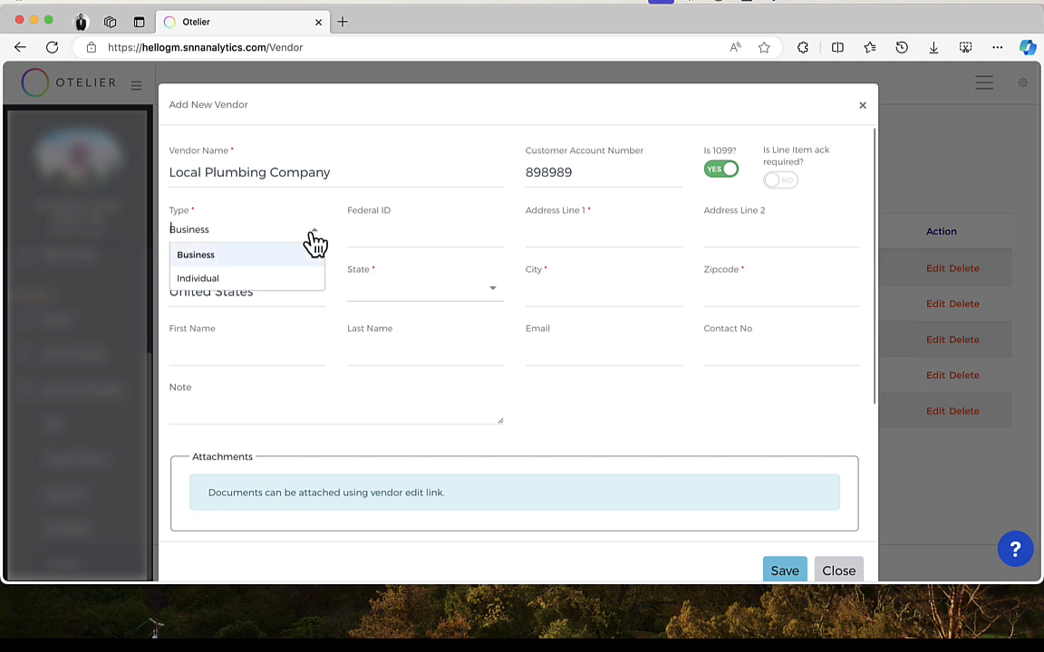
{"action": "left_click", "coordinate": [229, 277]}
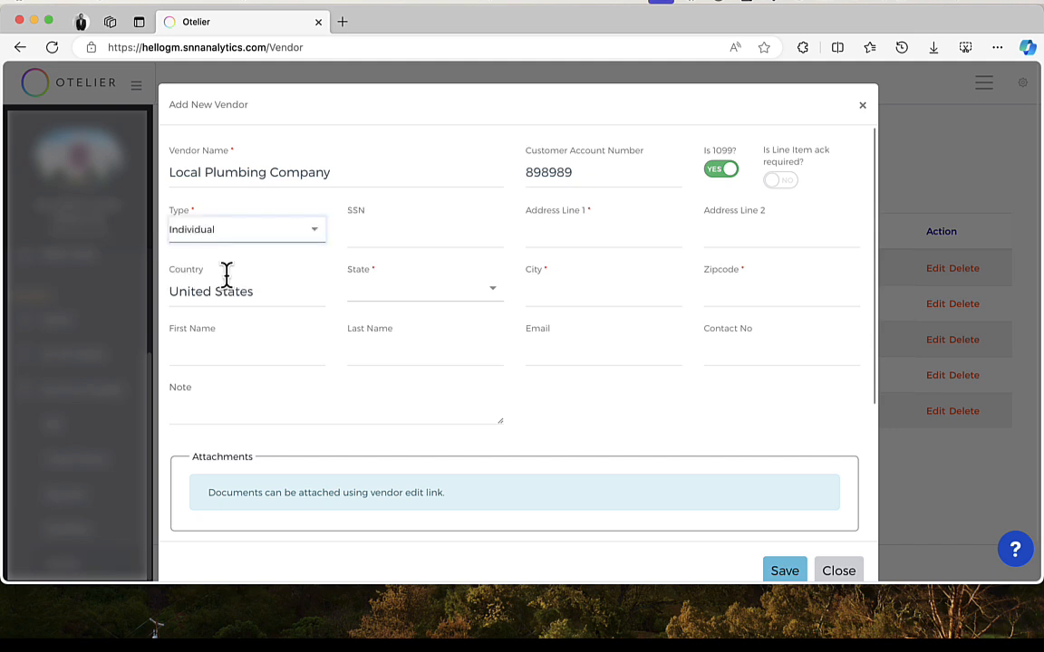
{"action": "left_click", "coordinate": [388, 233]}
{"action": "key", "text": "BackSpace"}
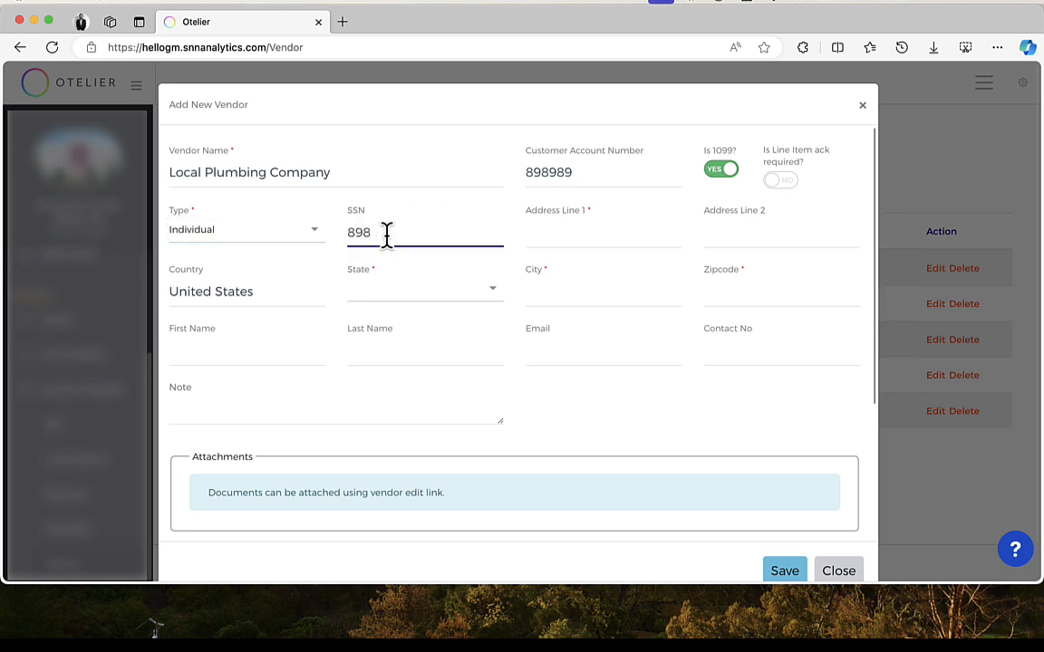
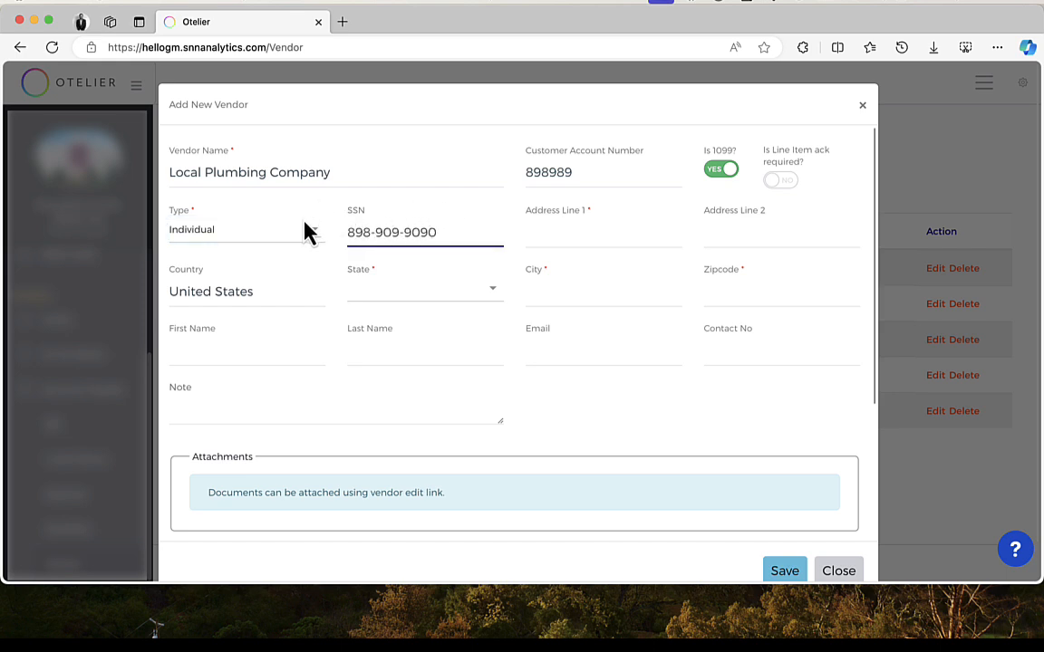
Step: Enter the vendor's street address and choose Arizona as the state
{"action": "left_click", "coordinate": [566, 237]}
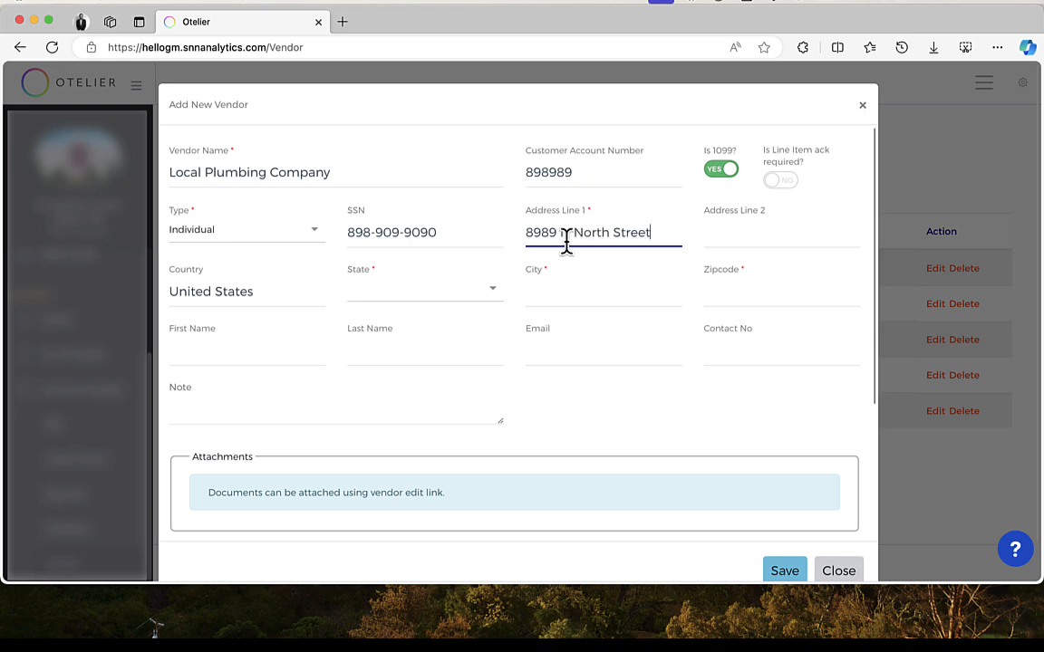
{"action": "key", "text": "Tab"}
{"action": "key", "text": "Tab"}
{"action": "type", "text": "Ari"}
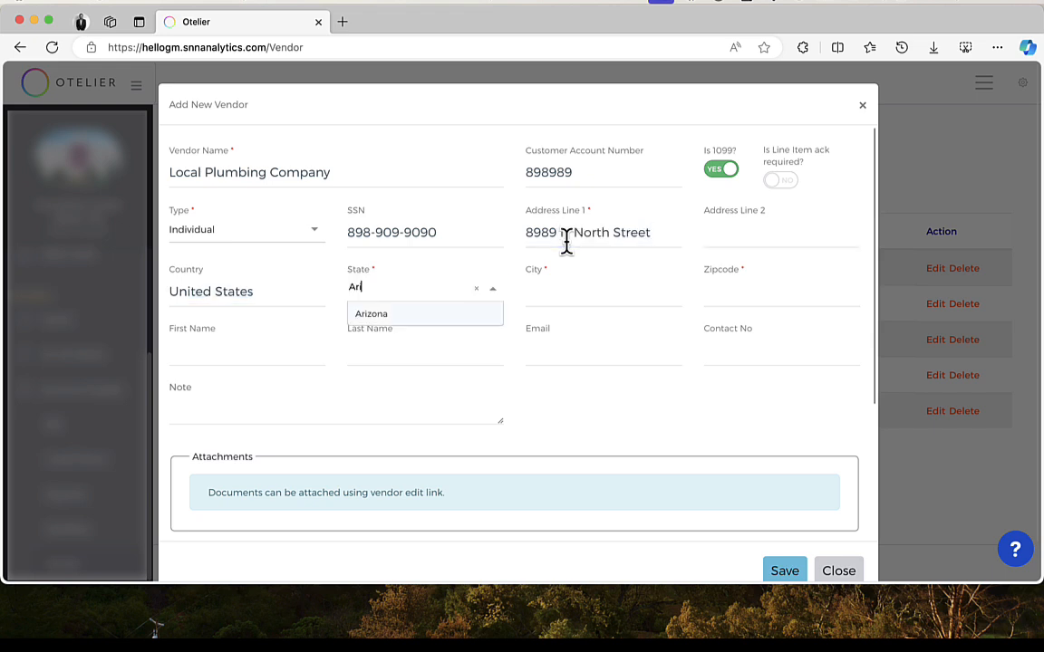
Step: Enter Tuscon as the city and fill in the vendor's zip code
{"action": "key", "text": "Tab"}
{"action": "type", "text": "Tuscon"}
{"action": "key", "text": "Tab"}
{"action": "type", "text": "87877"}
Step: Fill in the contact's first name, last name, e-mail address and phone number
{"action": "key", "text": "Tab"}
{"action": "key", "text": "Tab"}
{"action": "key", "text": "Tab"}
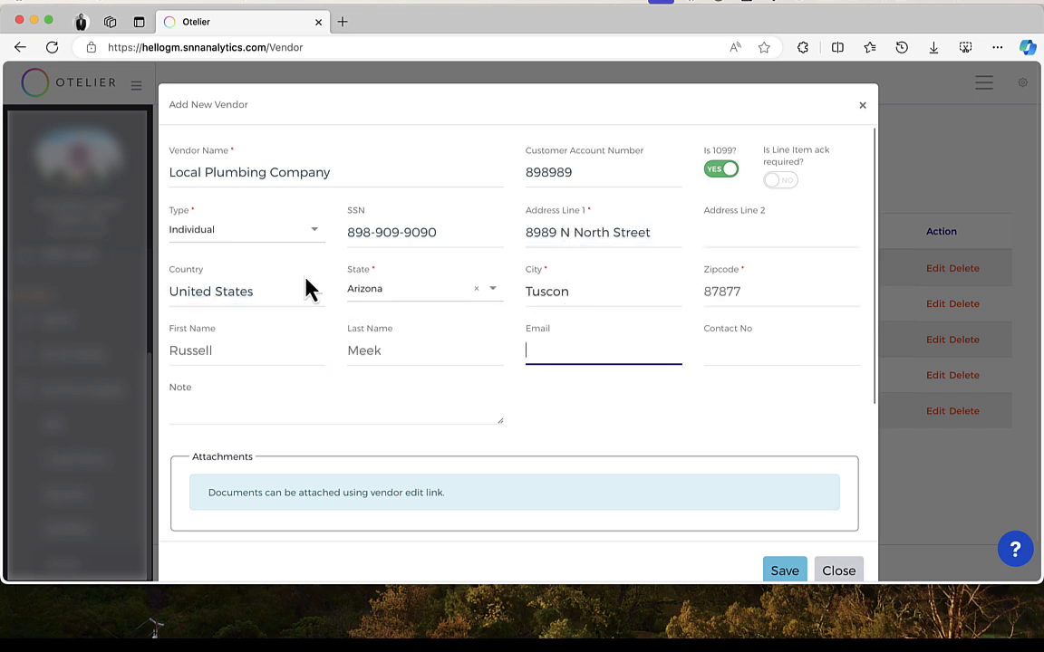
{"action": "key", "text": "Tab"}
{"action": "type", "text": "707098989"}
Step: Add a note stating net 30 days terms with the plumber and asking to pay on time
{"action": "left_click", "coordinate": [219, 415]}
{"action": "type", "text": "We "}
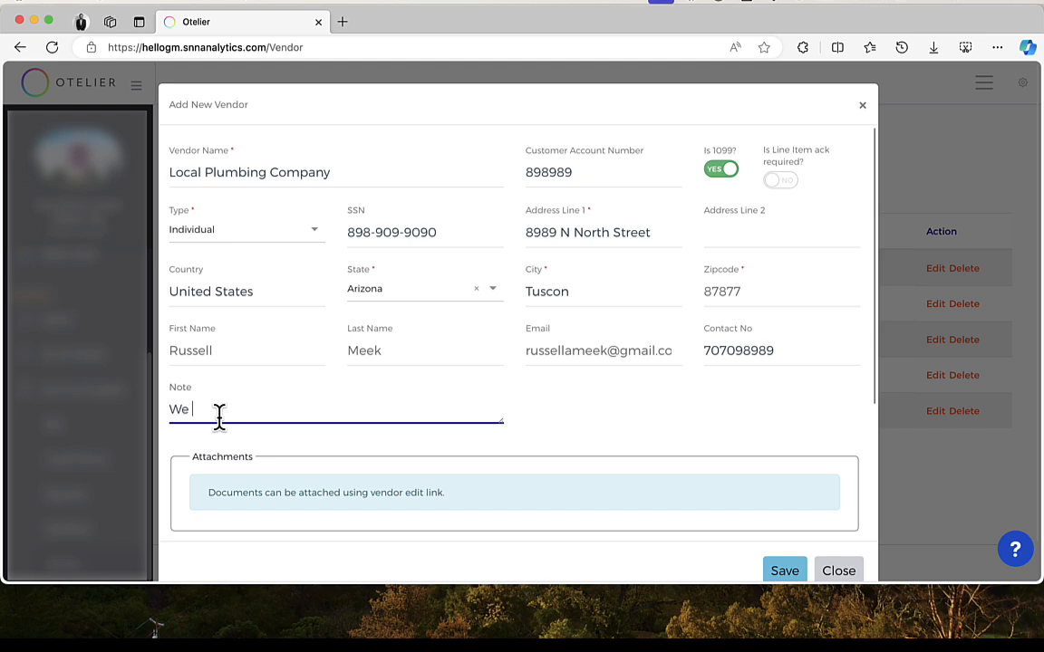
{"action": "type", "text": "have a net 30 days with Russell"}
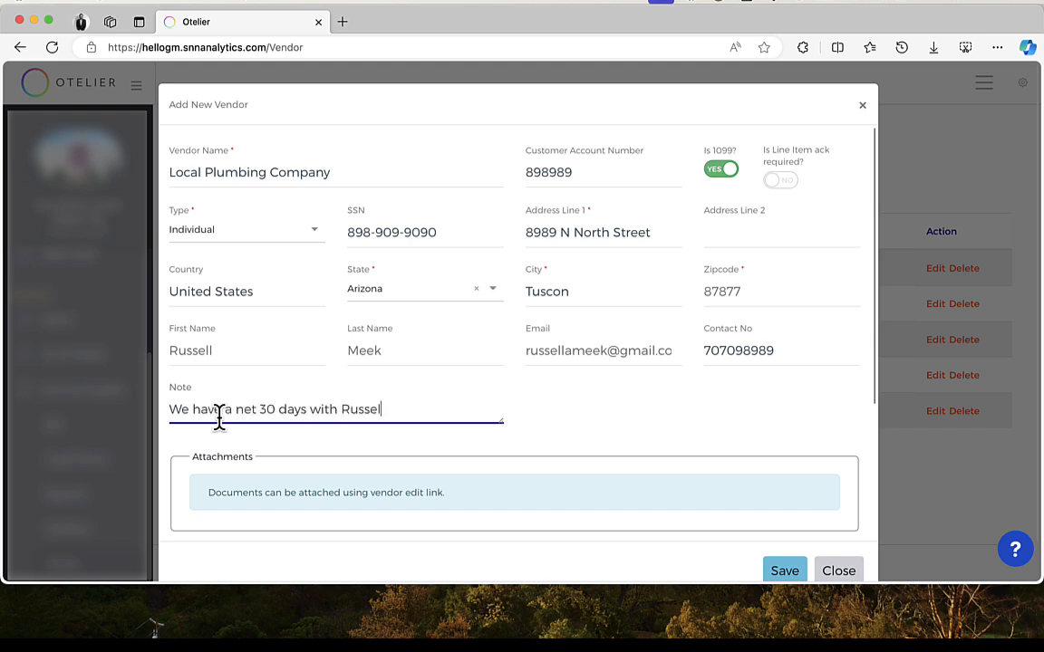
{"action": "type", "text": " the plumber pl"}
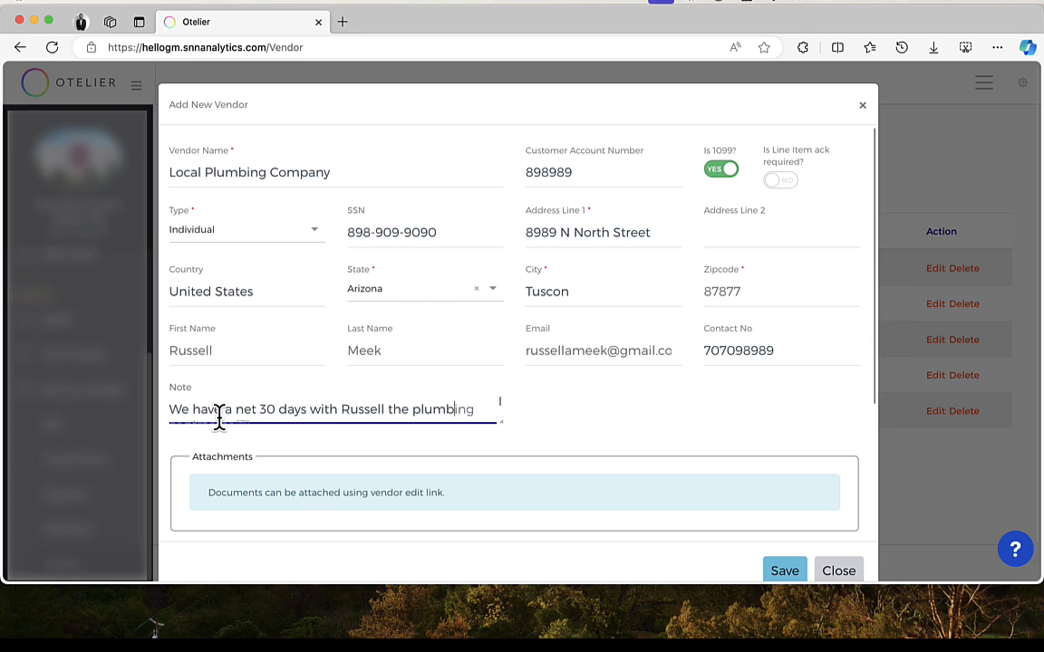
{"action": "type", "text": "ease make sure to"}
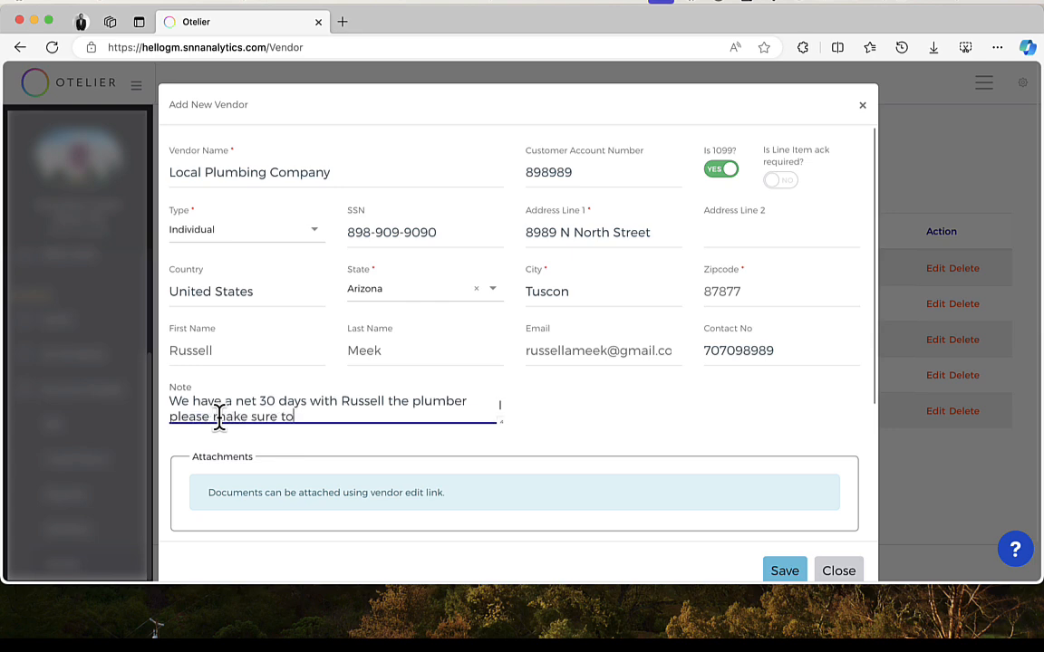
{"action": "type", "text": " pay on time."}
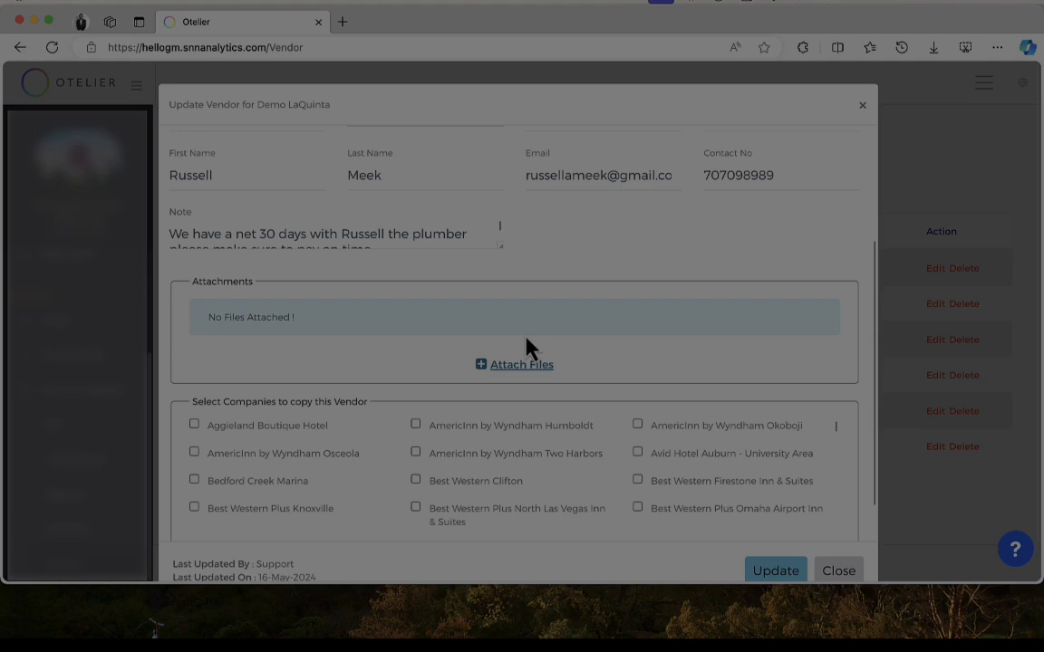
Step: Save the new vendor
{"action": "left_click", "coordinate": [530, 357]}
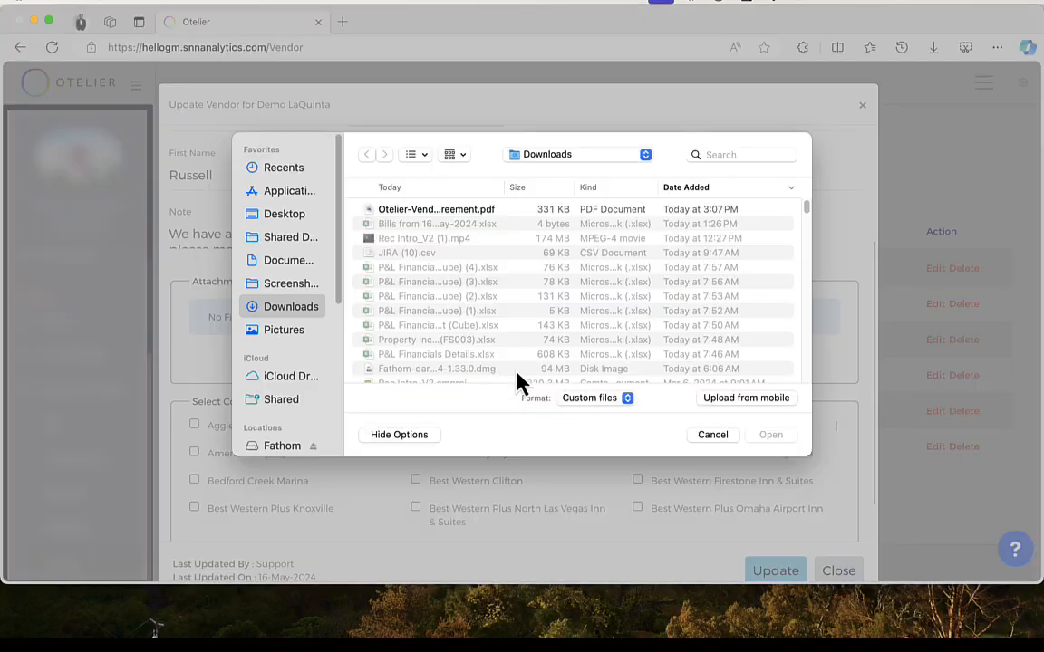
{"action": "left_click", "coordinate": [769, 437]}
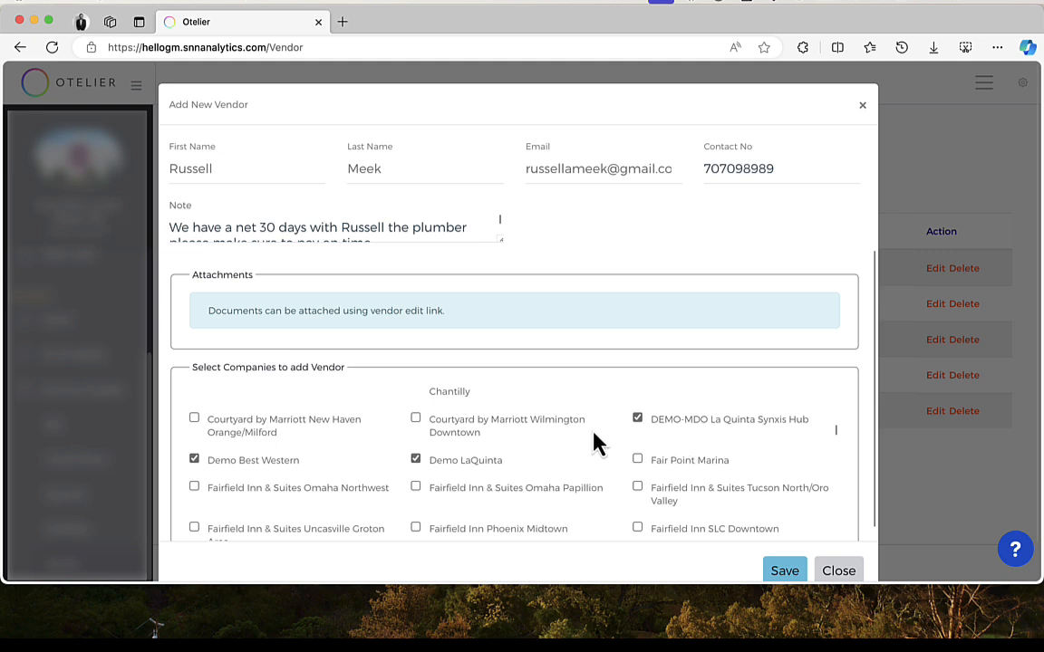
{"action": "scroll", "coordinate": [596, 442], "scroll_direction": "down", "scroll_amount": 1}
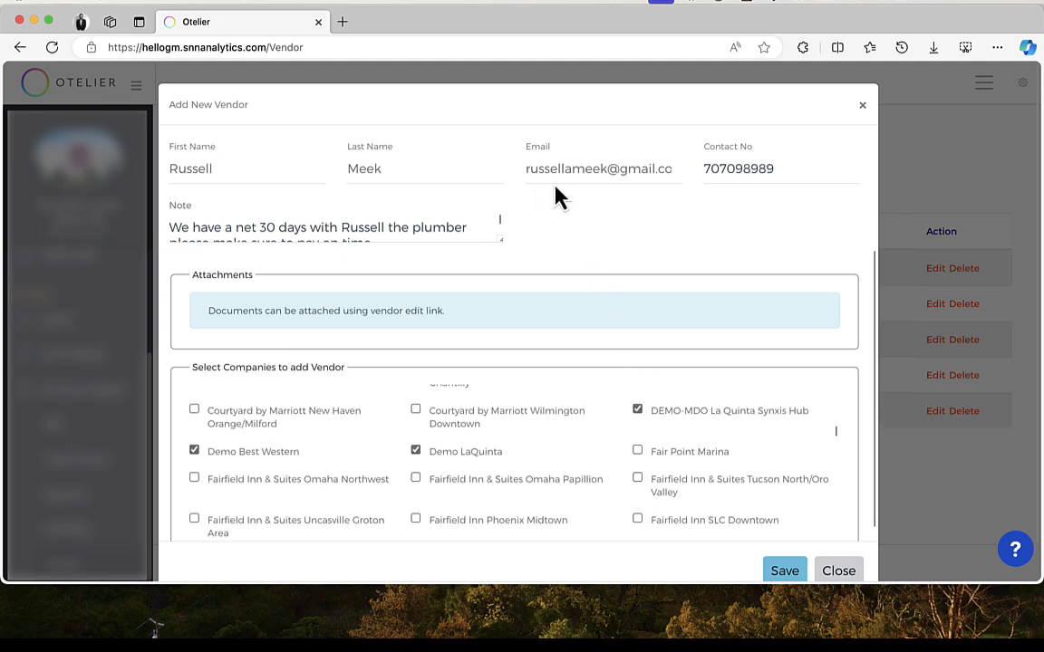
{"action": "scroll", "coordinate": [857, 336], "scroll_direction": "down", "scroll_amount": 2}
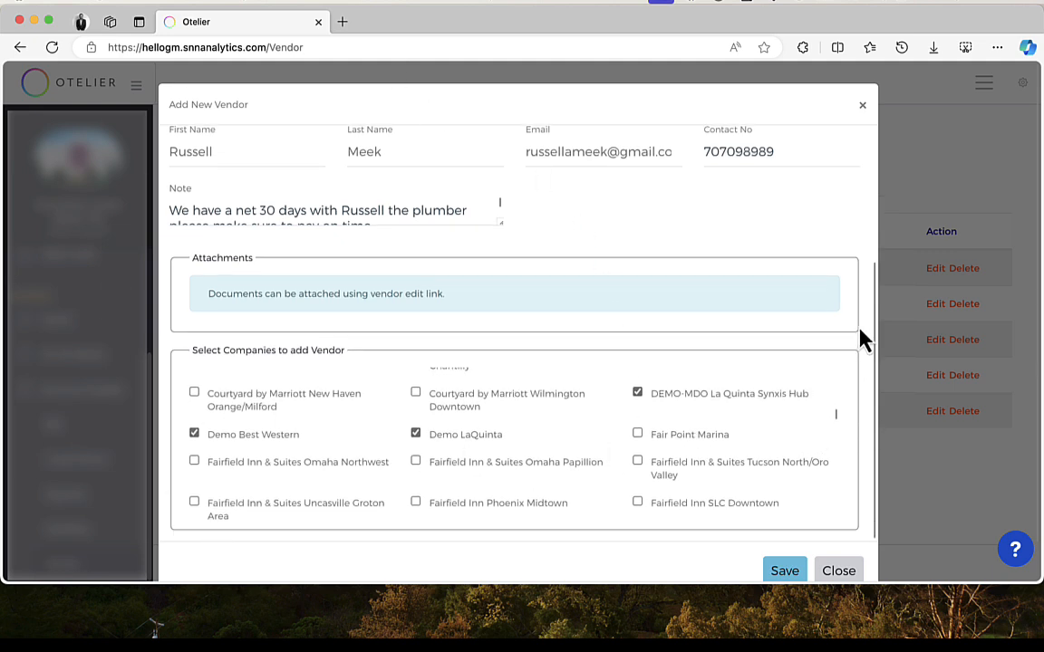
{"action": "left_click", "coordinate": [784, 535]}
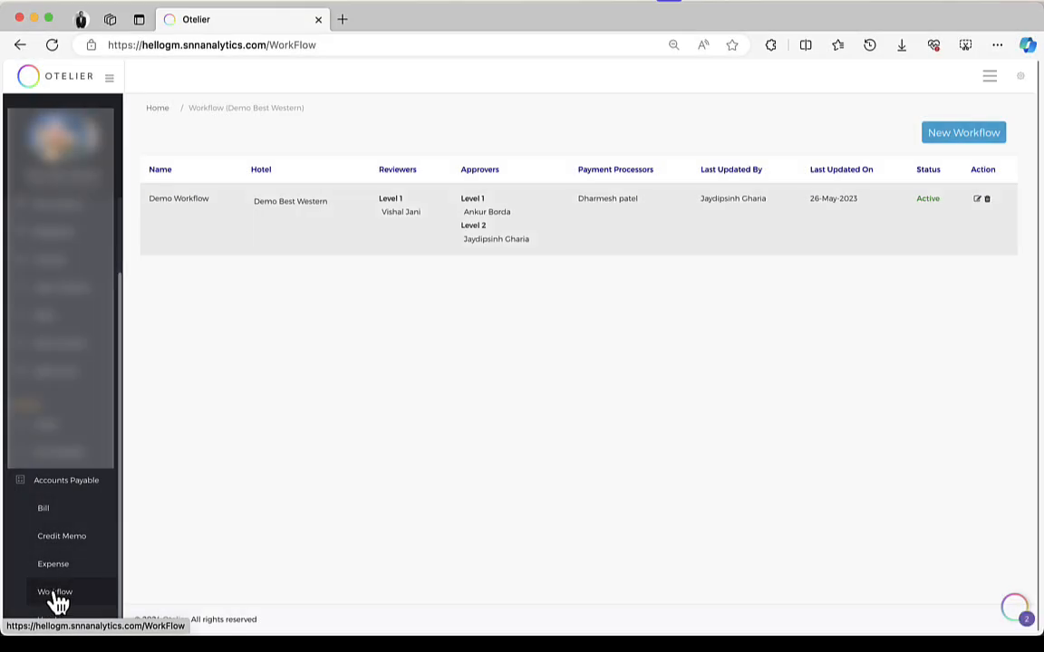
Step: Open the existing Demo Workflow for editing and close it without changes
{"action": "left_click", "coordinate": [978, 199]}
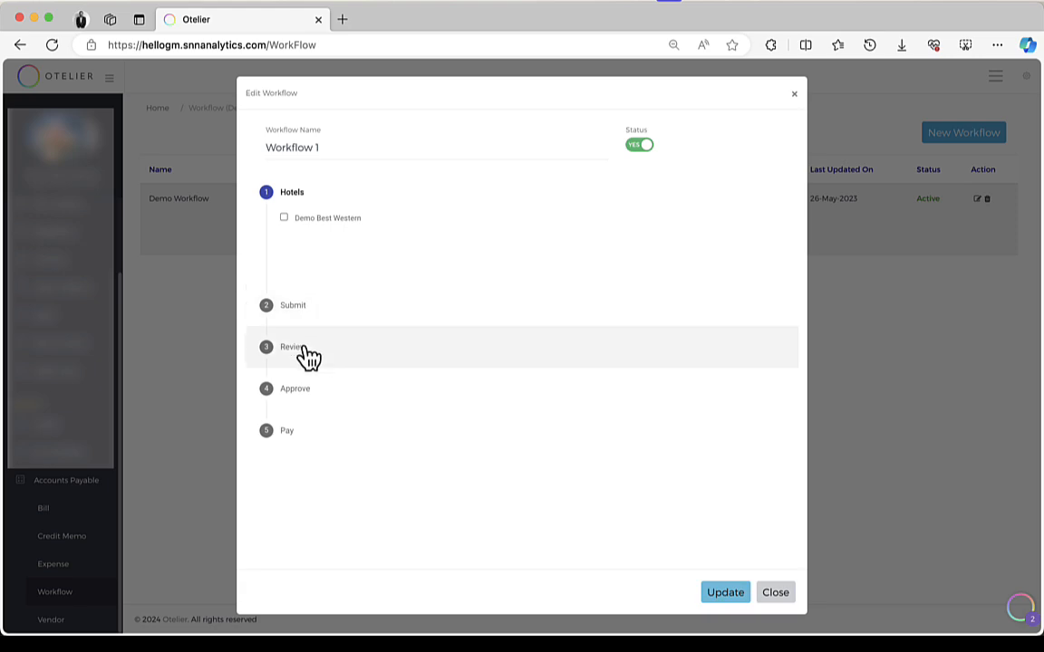
{"action": "left_click", "coordinate": [774, 593]}
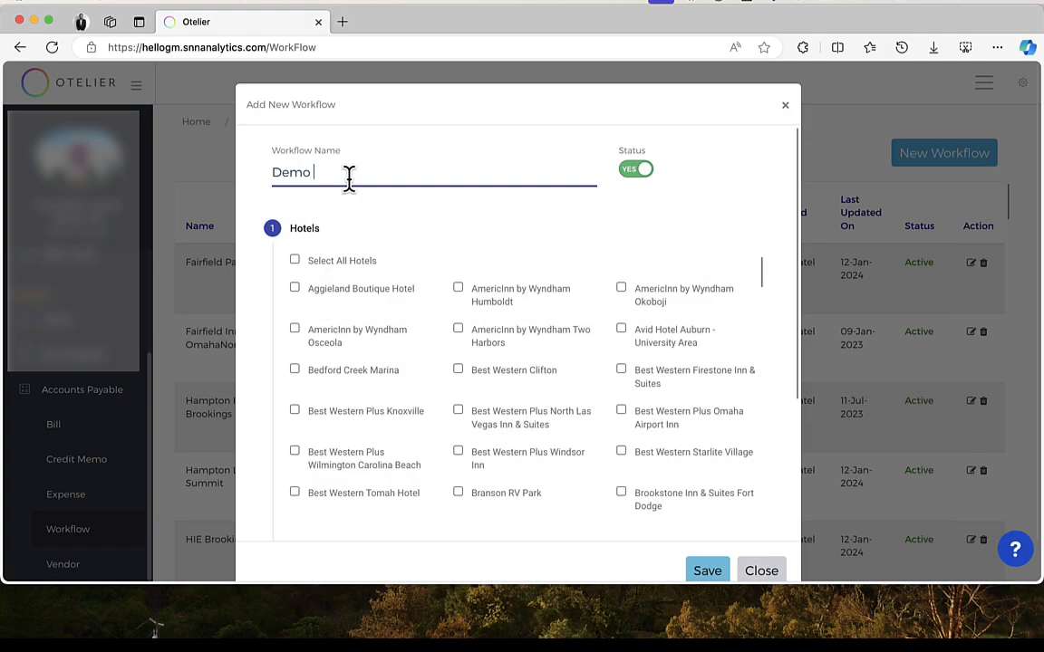
Step: Create a new workflow named Demo Approval Flow and tick the Demo LaQuinta hotel among the demo hotels
{"action": "type", "text": "Approval Flow"}
{"action": "scroll", "coordinate": [477, 350], "scroll_direction": "down", "scroll_amount": 5}
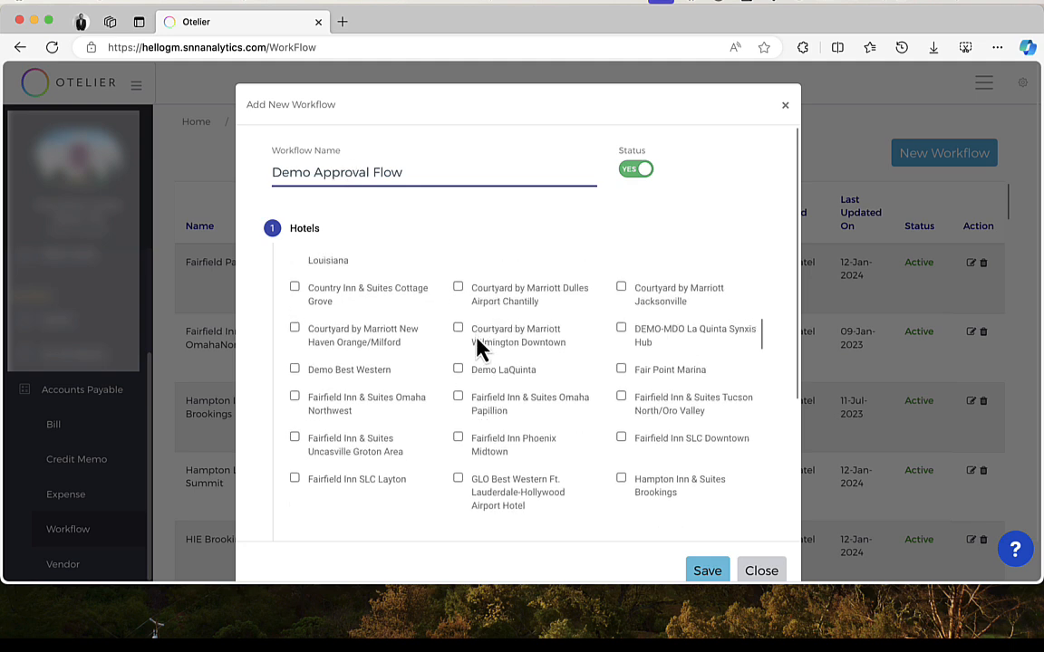
{"action": "left_click", "coordinate": [458, 369]}
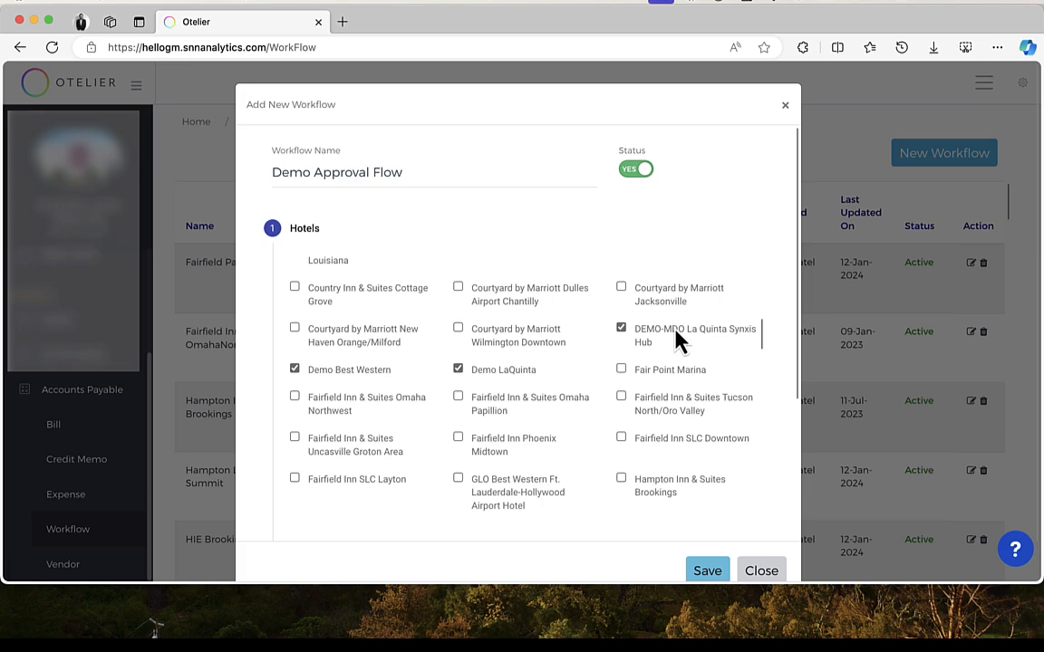
Step: In the Submit stage, select one user who can create bills for this workflow
{"action": "scroll", "coordinate": [750, 436], "scroll_direction": "down", "scroll_amount": 5}
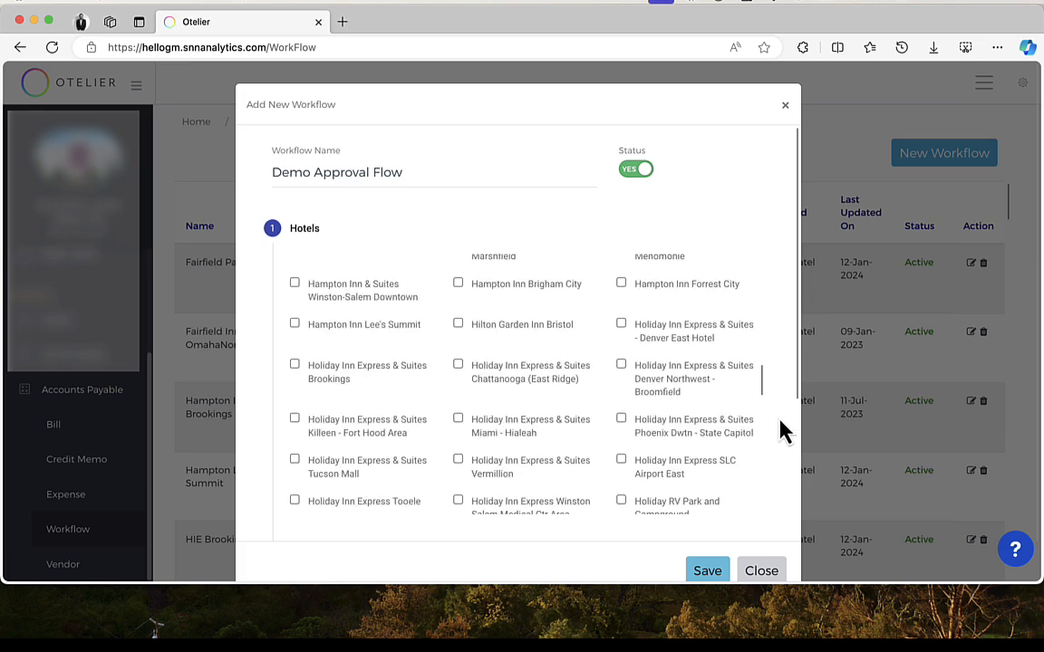
{"action": "scroll", "coordinate": [783, 428], "scroll_direction": "down", "scroll_amount": 5}
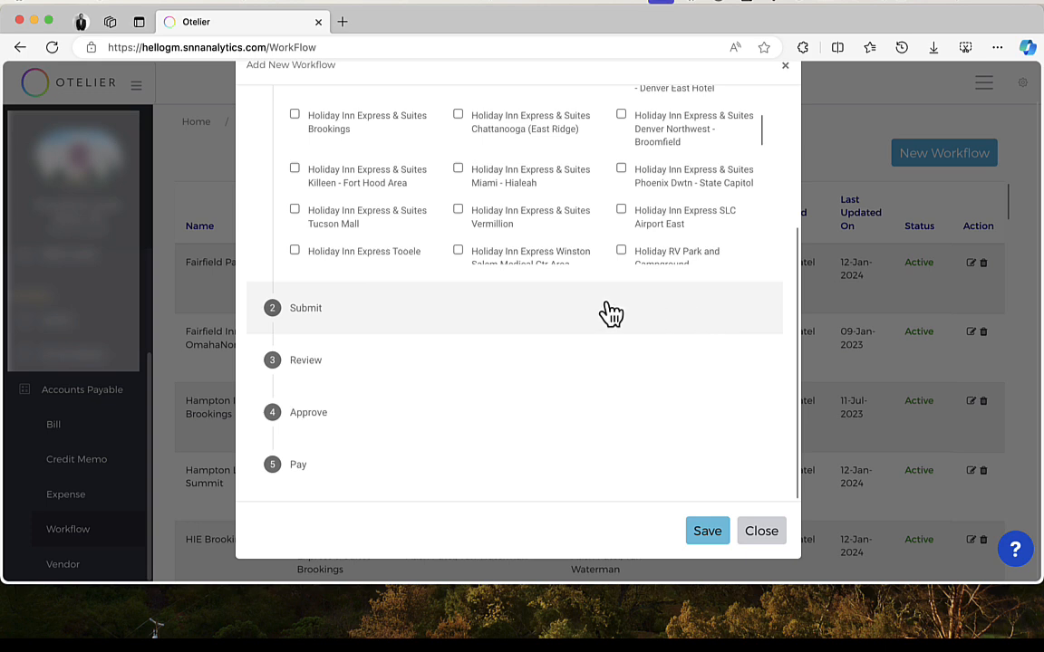
{"action": "left_click", "coordinate": [543, 323]}
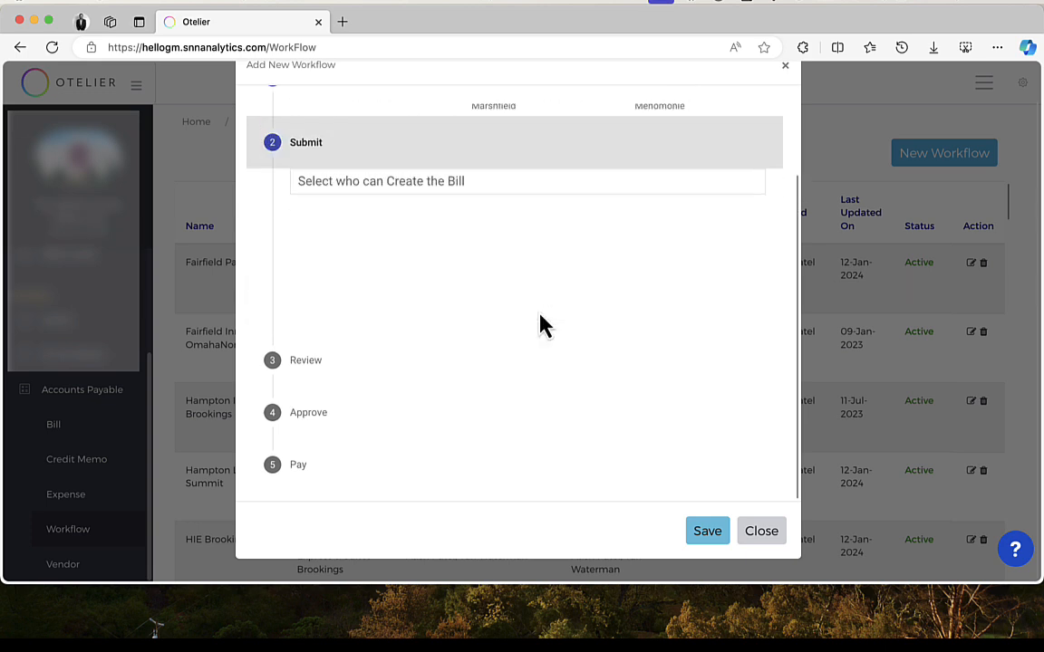
{"action": "left_click", "coordinate": [392, 181]}
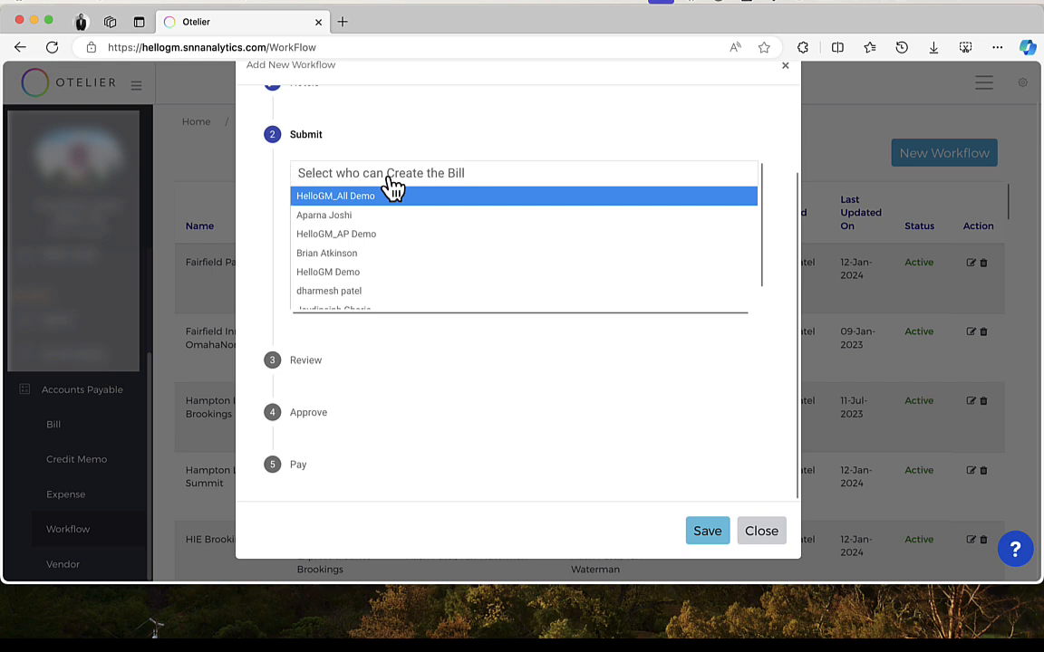
{"action": "scroll", "coordinate": [406, 240], "scroll_direction": "down", "scroll_amount": 2}
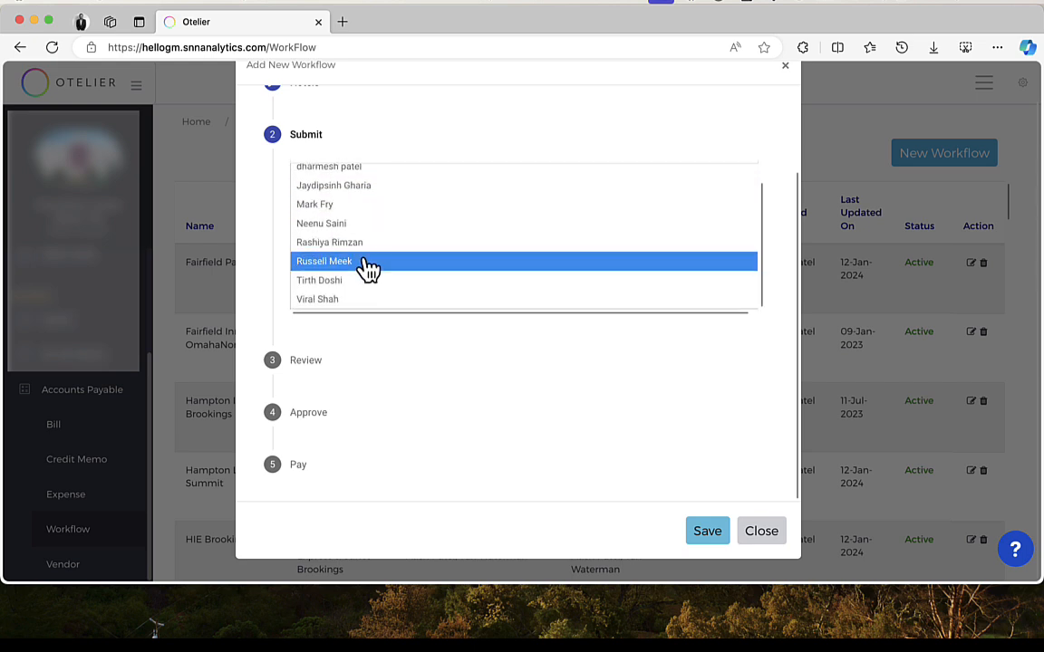
{"action": "left_click", "coordinate": [369, 265]}
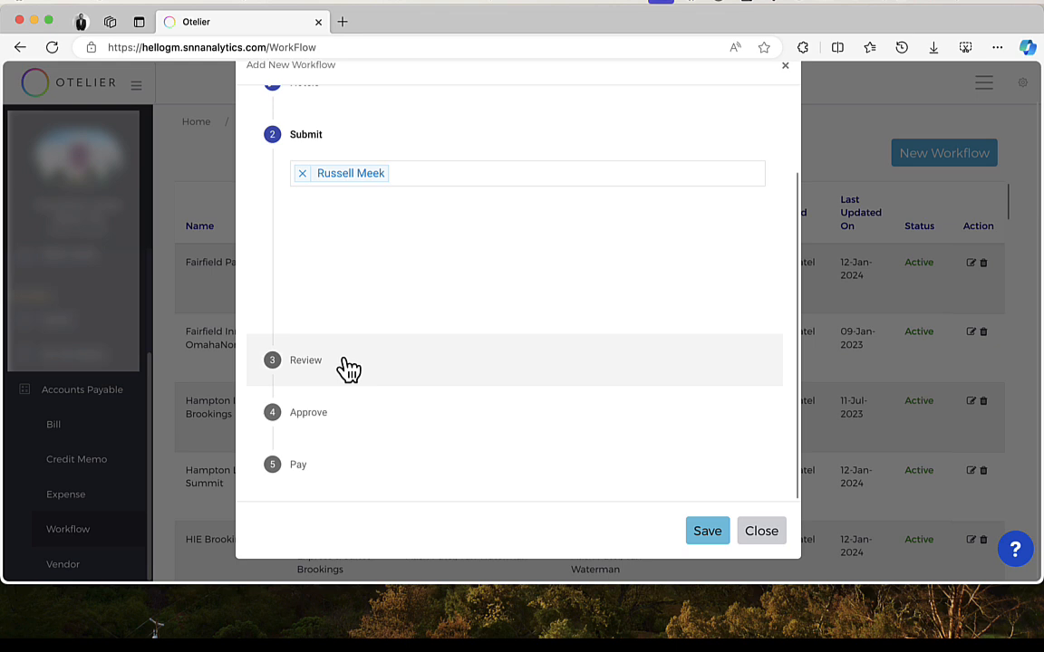
Step: In the Review stage, assign a user as the level 1 reviewer
{"action": "left_click", "coordinate": [346, 364]}
{"action": "left_click", "coordinate": [404, 272]}
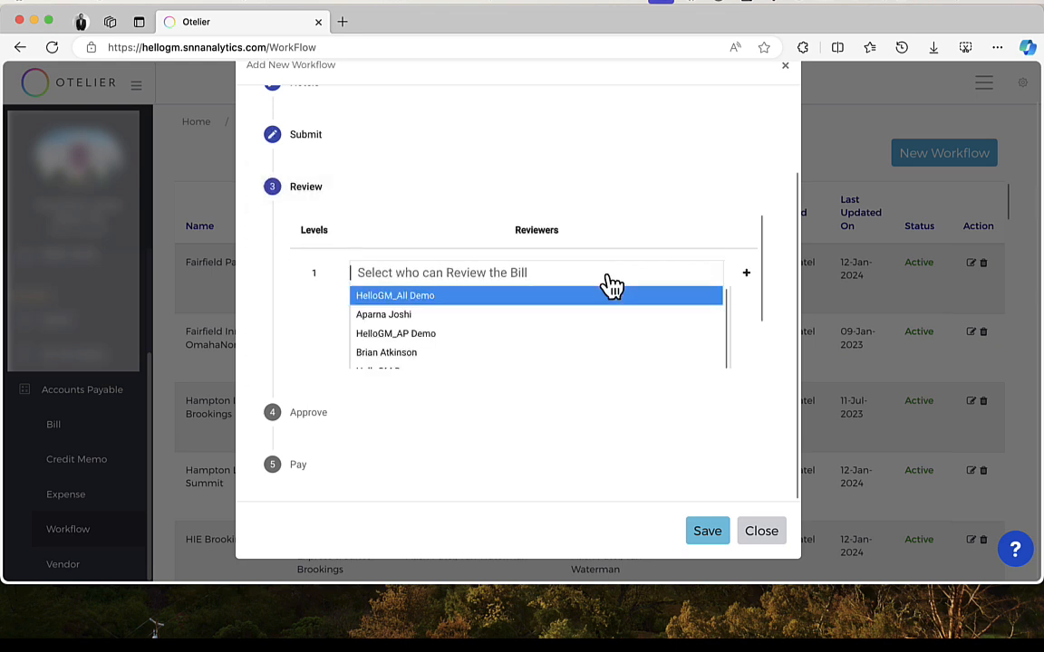
{"action": "left_click", "coordinate": [490, 358]}
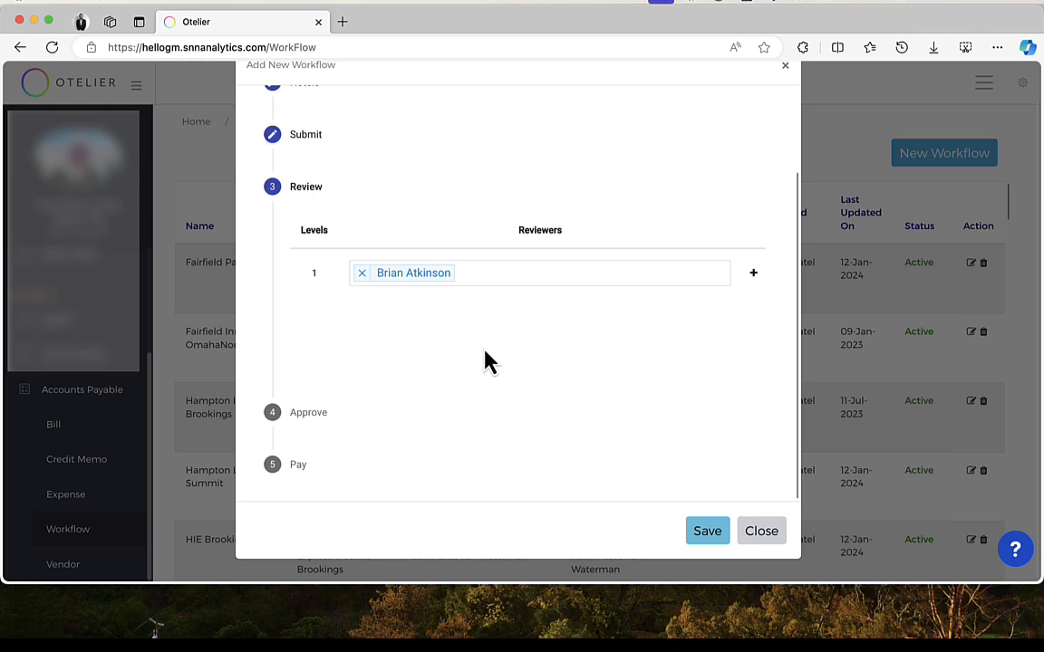
Step: In the Approve stage, assign a user as the level 1 approver with no amount condition
{"action": "left_click", "coordinate": [372, 423]}
{"action": "left_click", "coordinate": [524, 328]}
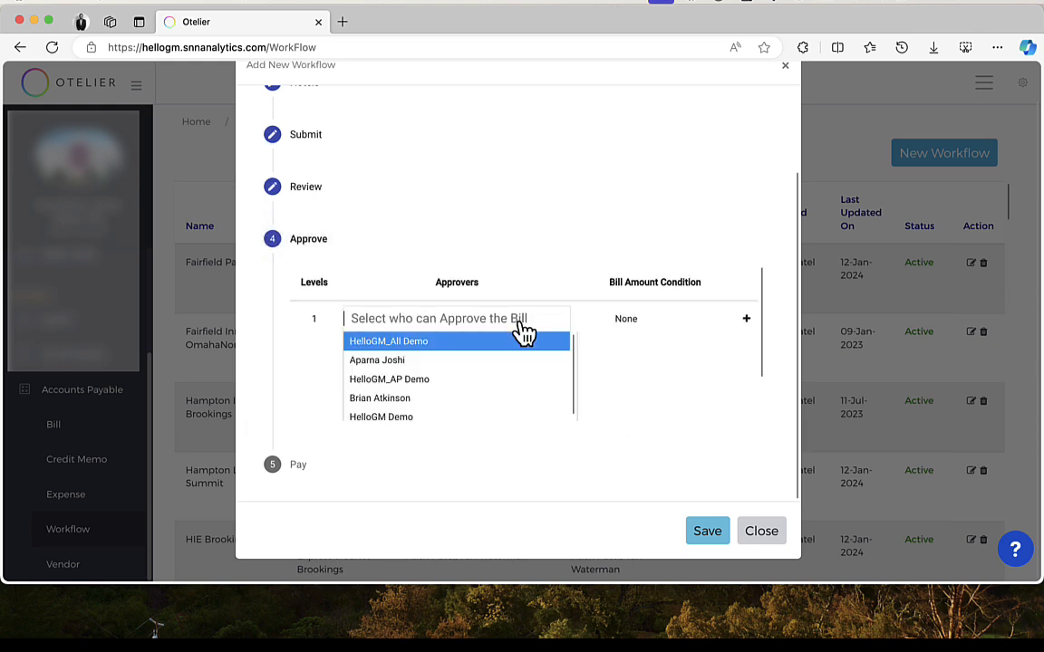
{"action": "left_click", "coordinate": [450, 363]}
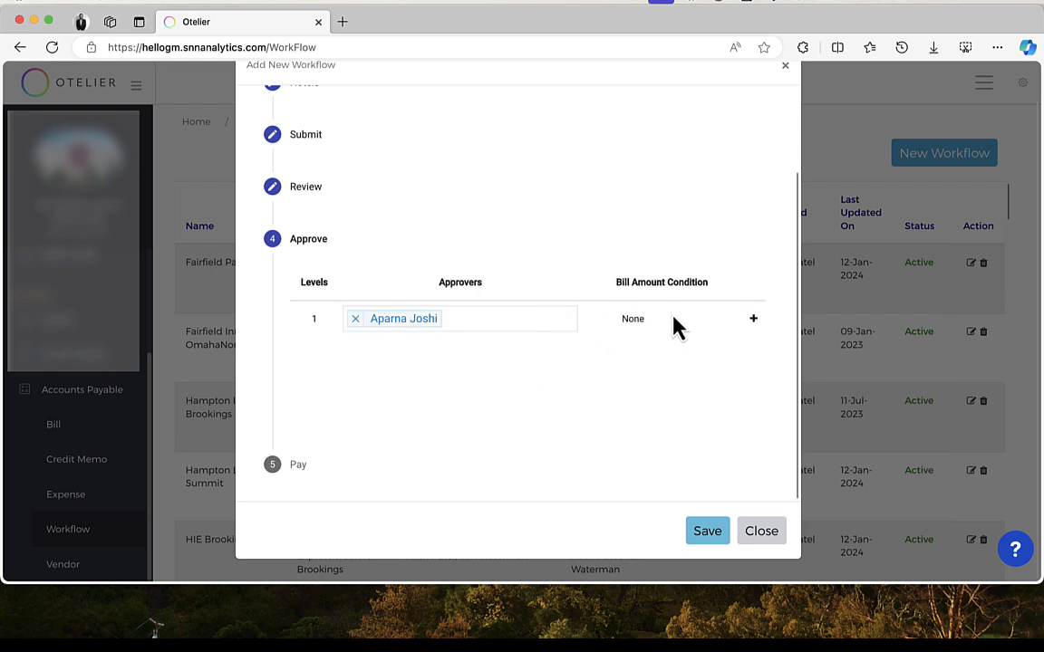
Step: Add a second approval level with another user as approver for bills greater than $5,000
{"action": "left_click", "coordinate": [753, 319]}
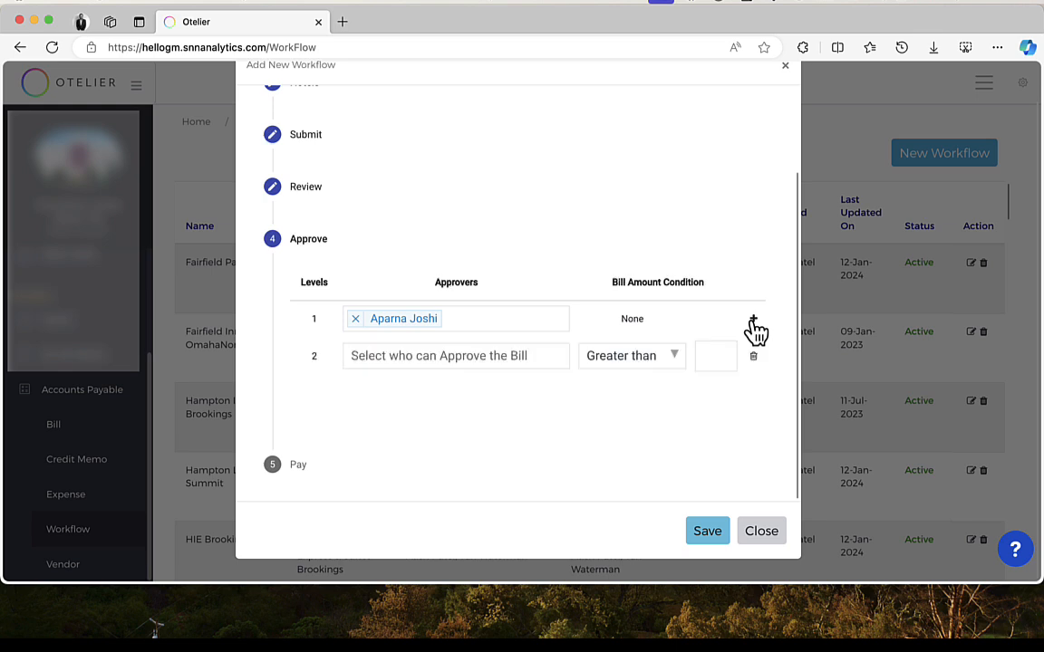
{"action": "left_click", "coordinate": [426, 355]}
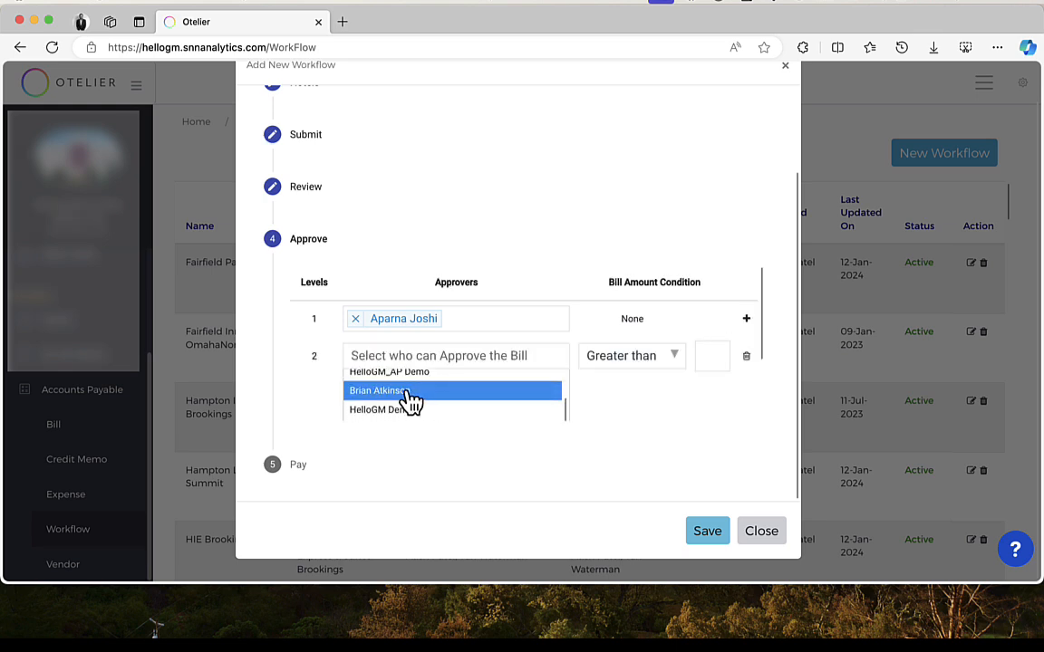
{"action": "left_click", "coordinate": [412, 392]}
{"action": "left_click", "coordinate": [715, 355]}
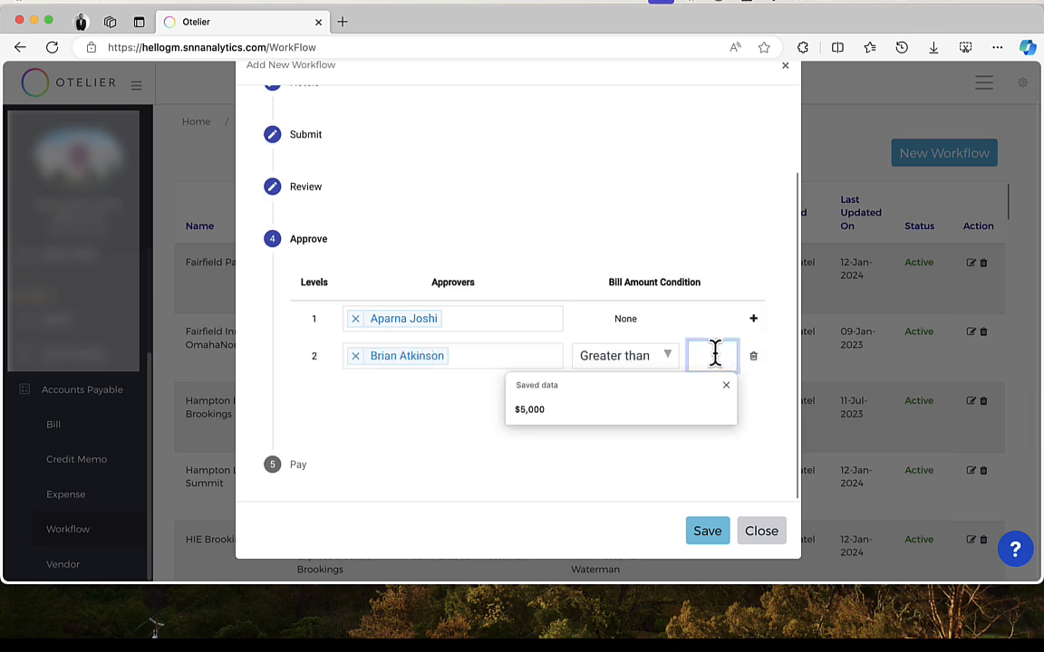
{"action": "type", "text": "5000"}
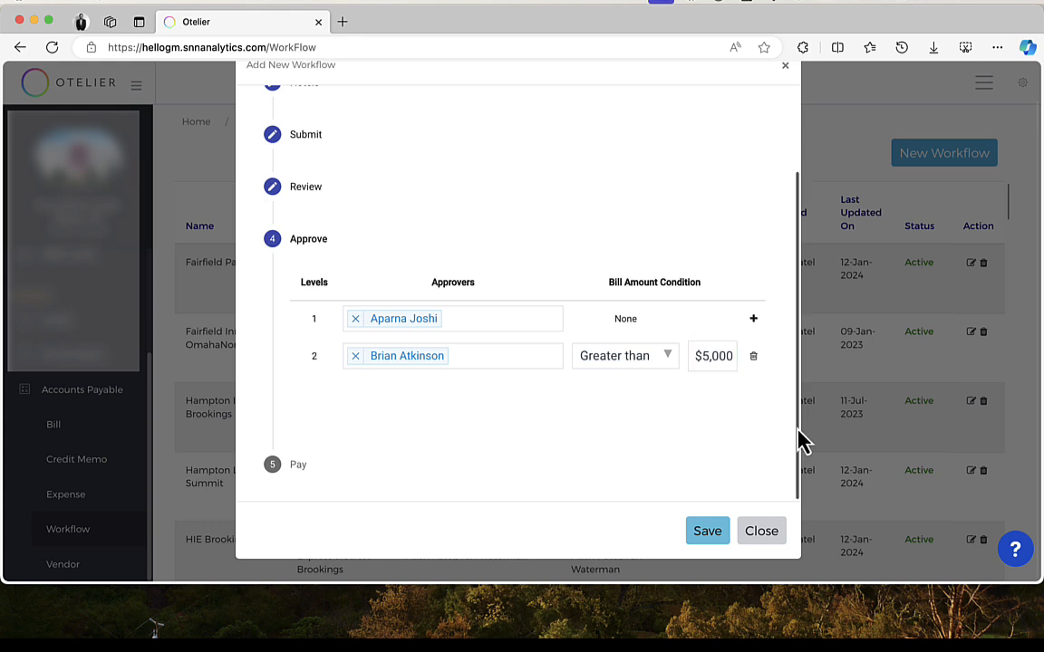
{"action": "left_click", "coordinate": [729, 442]}
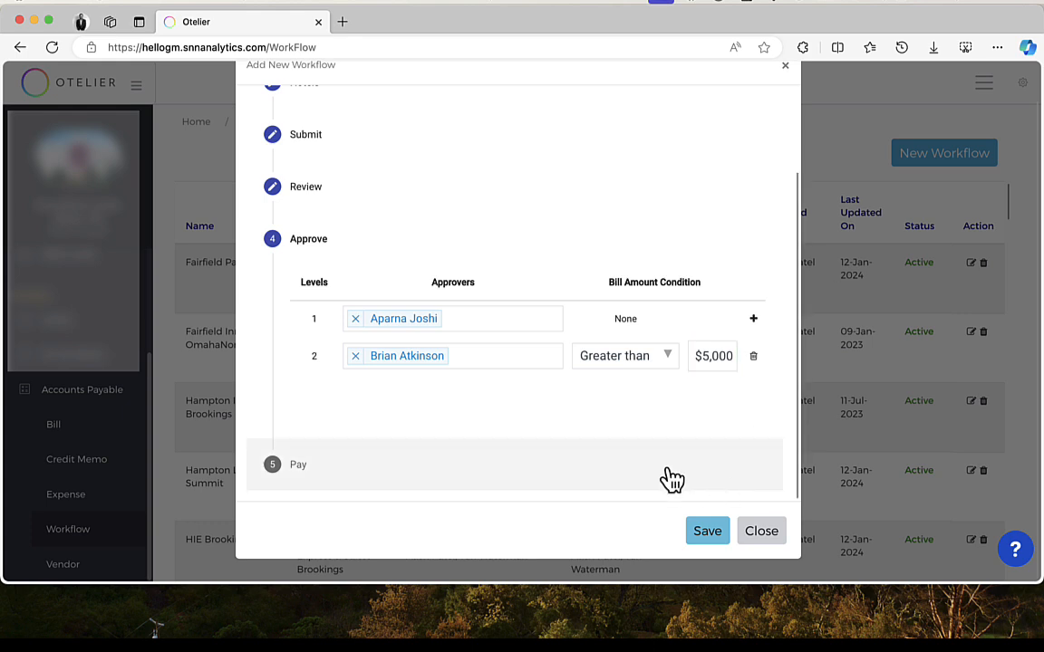
Step: In the Pay stage, assign a user who can pay bills, and save the workflow
{"action": "left_click", "coordinate": [310, 471]}
{"action": "left_click", "coordinate": [361, 335]}
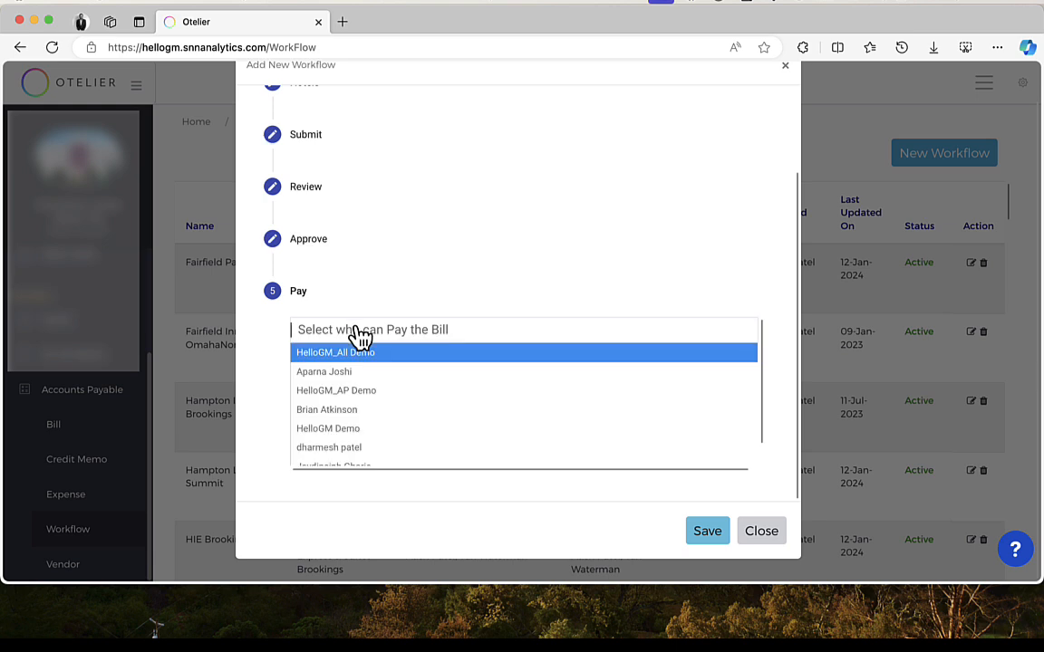
{"action": "scroll", "coordinate": [419, 399], "scroll_direction": "down", "scroll_amount": 1}
{"action": "scroll", "coordinate": [419, 399], "scroll_direction": "down", "scroll_amount": 4}
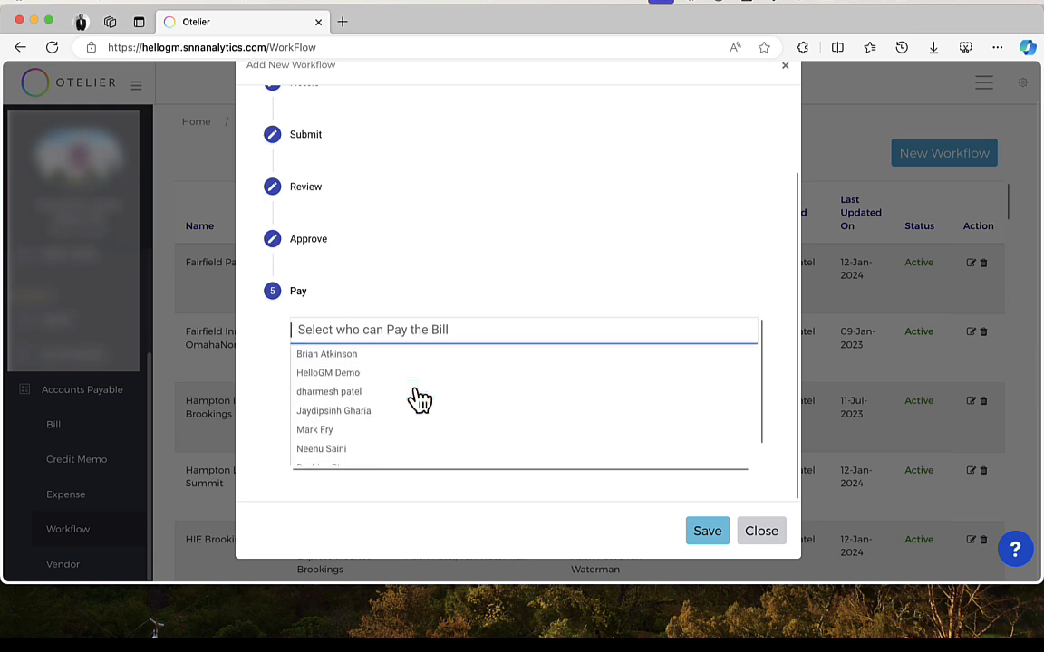
{"action": "scroll", "coordinate": [420, 399], "scroll_direction": "down", "scroll_amount": 1}
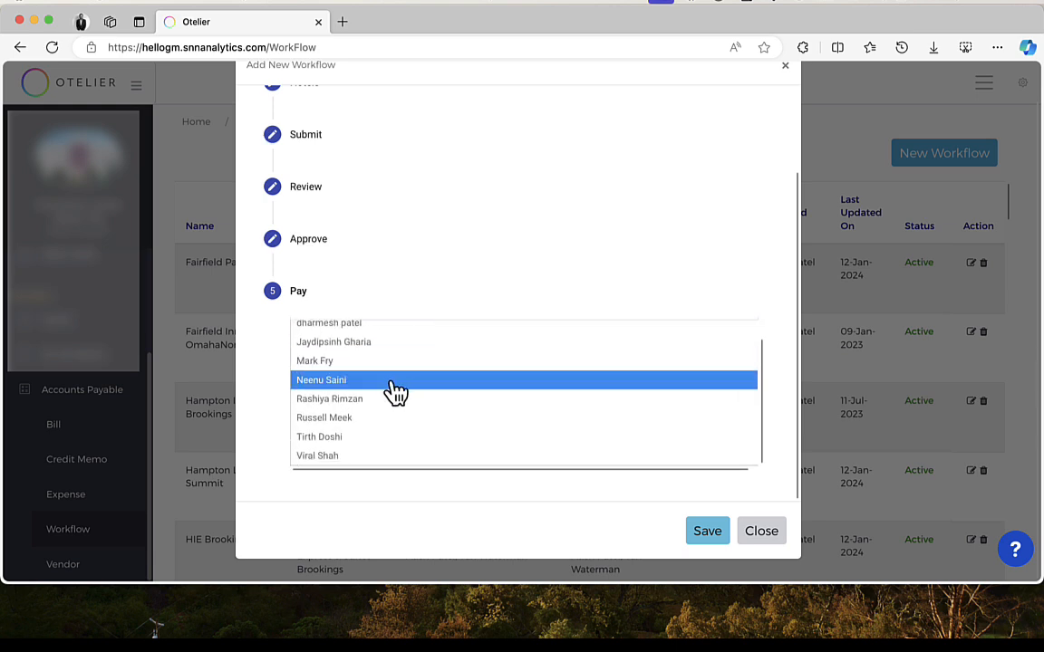
{"action": "left_click", "coordinate": [387, 381]}
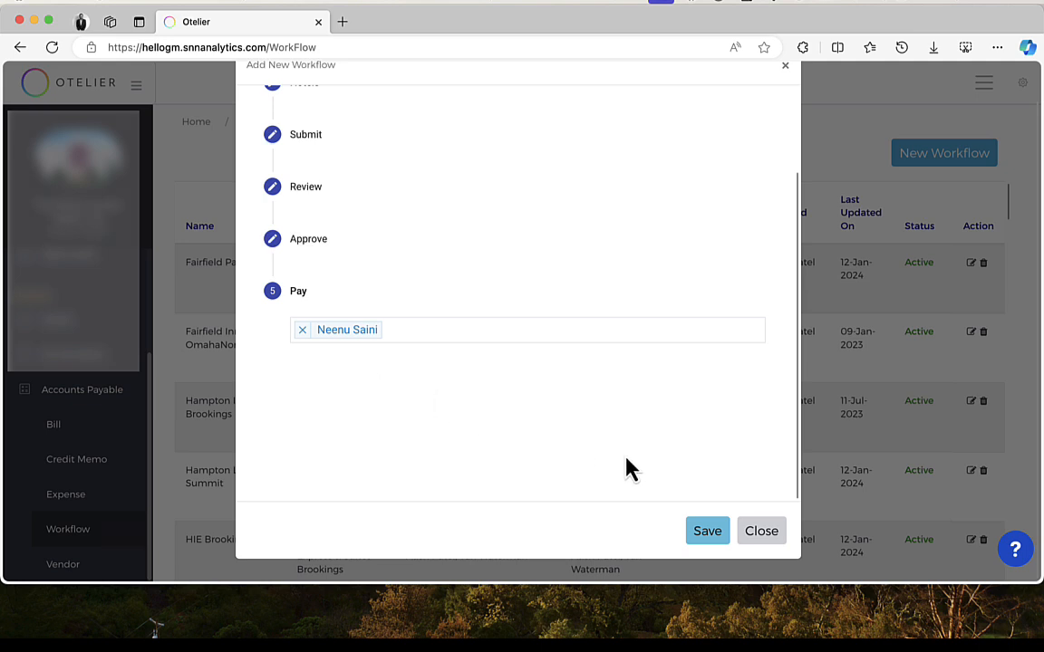
{"action": "left_click", "coordinate": [707, 533]}
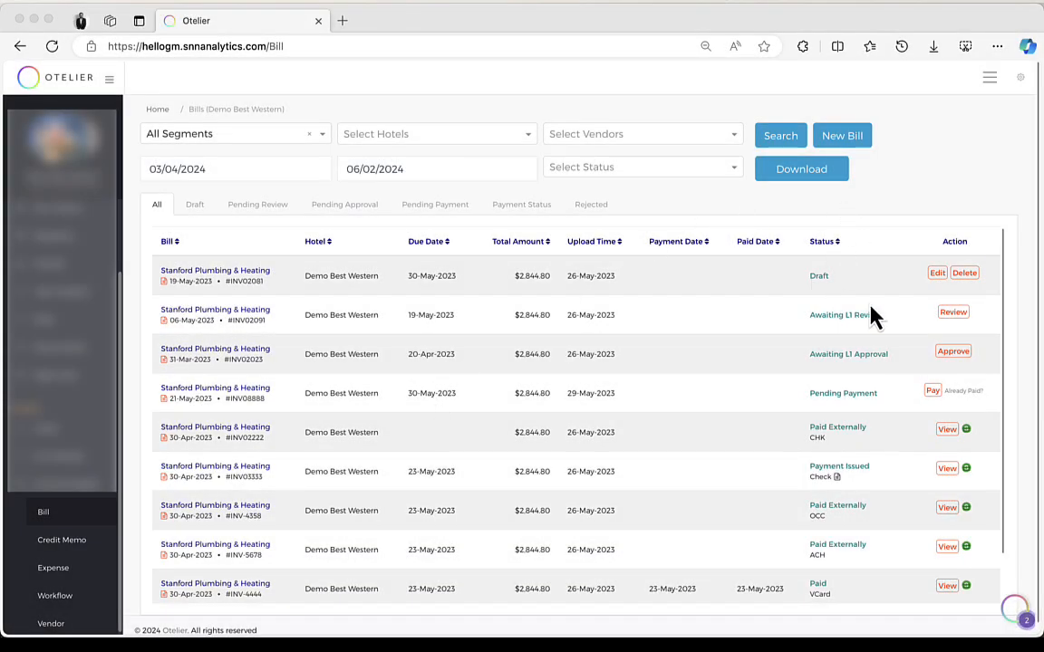
Step: Open the New Bill invoice upload dialog on the bills list and close it
{"action": "scroll", "coordinate": [870, 305], "scroll_direction": "down", "scroll_amount": 2}
{"action": "scroll", "coordinate": [870, 304], "scroll_direction": "up", "scroll_amount": 2}
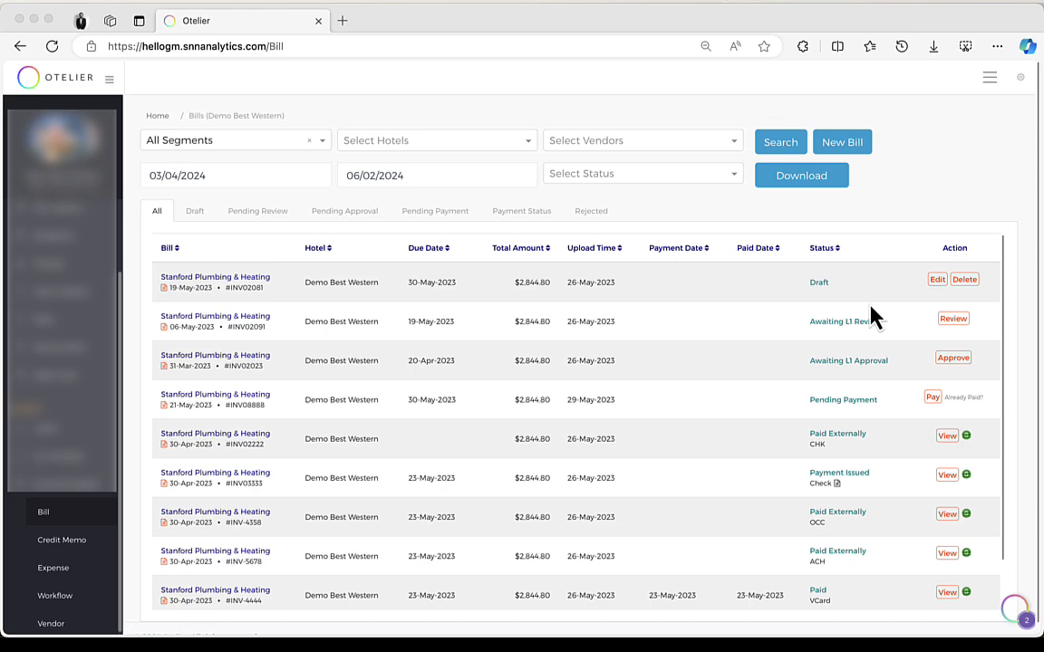
{"action": "scroll", "coordinate": [517, 425], "scroll_direction": "down", "scroll_amount": 1}
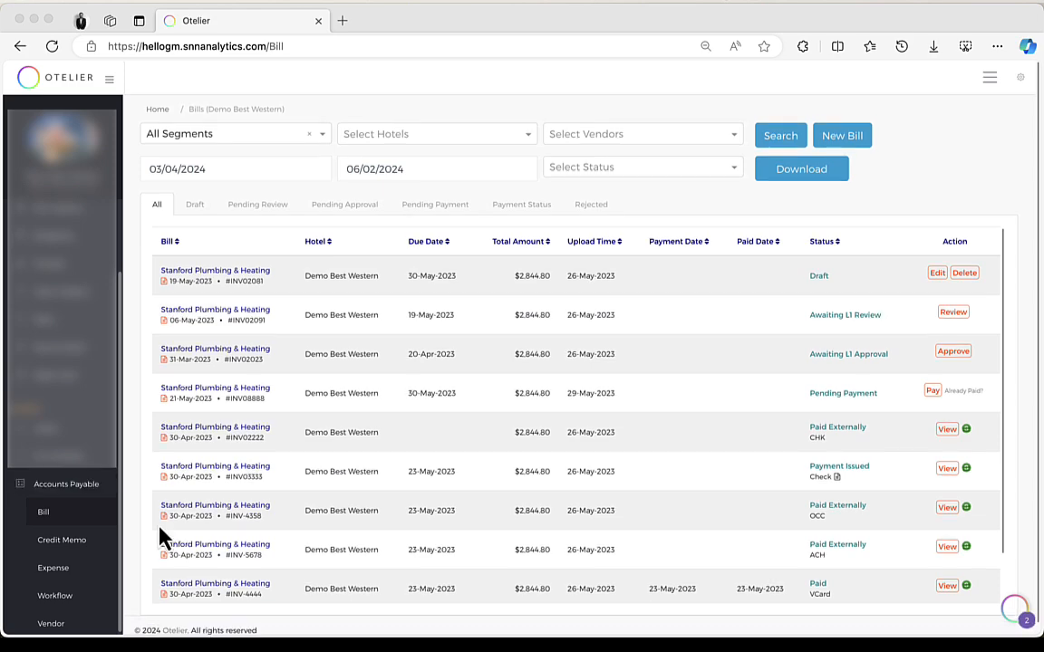
{"action": "left_click", "coordinate": [843, 138]}
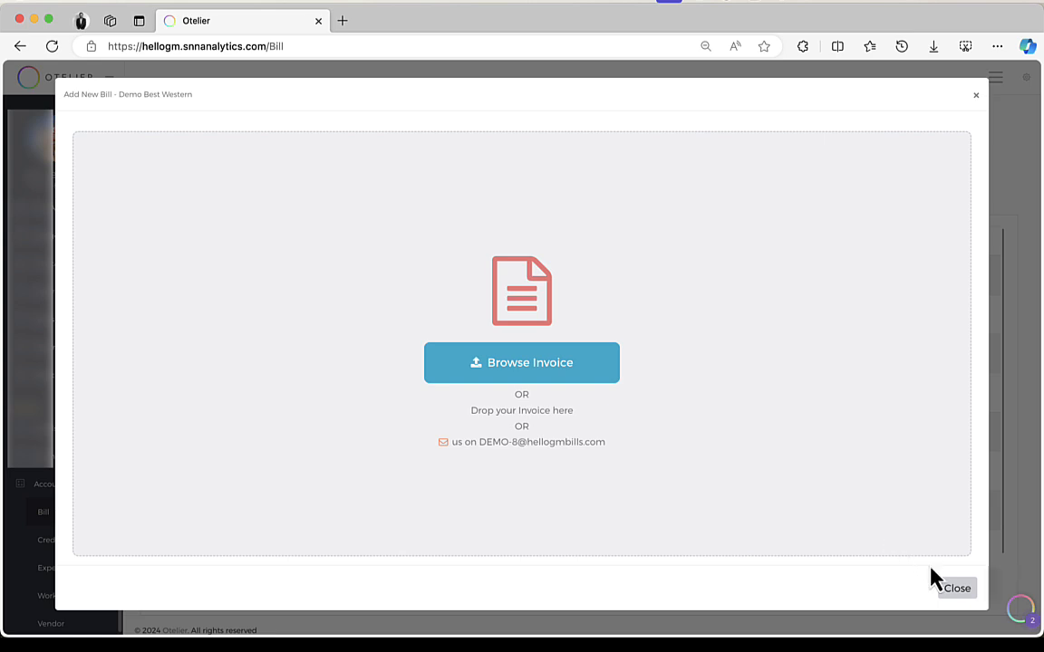
{"action": "left_click", "coordinate": [953, 589]}
Step: Browse the Draft, Pending Review and Pending Approval bill tabs
{"action": "left_click", "coordinate": [193, 205]}
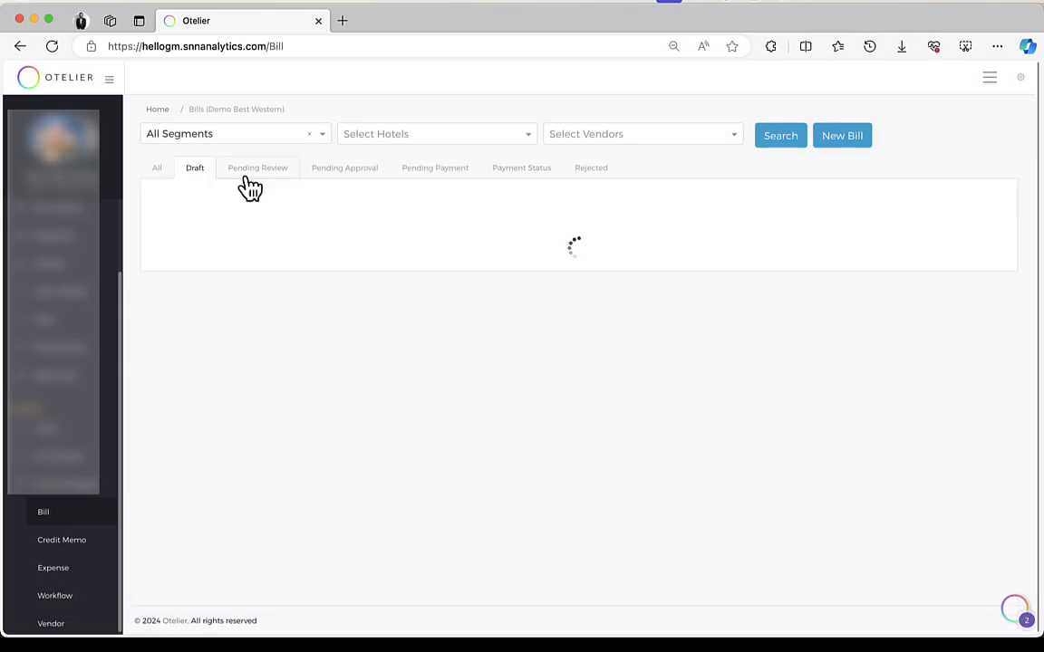
{"action": "left_click", "coordinate": [261, 169]}
{"action": "left_click", "coordinate": [344, 170]}
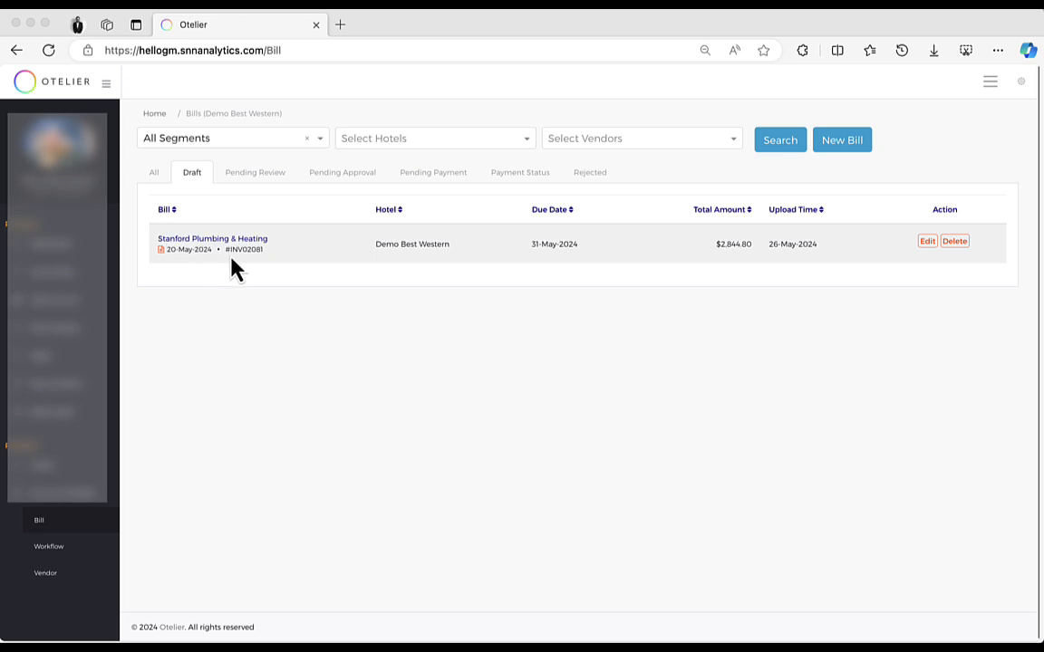
Step: Open the draft Stanford Plumbing & Heating bill and examine the zoomed invoice and its COA mapping
{"action": "left_click", "coordinate": [927, 243]}
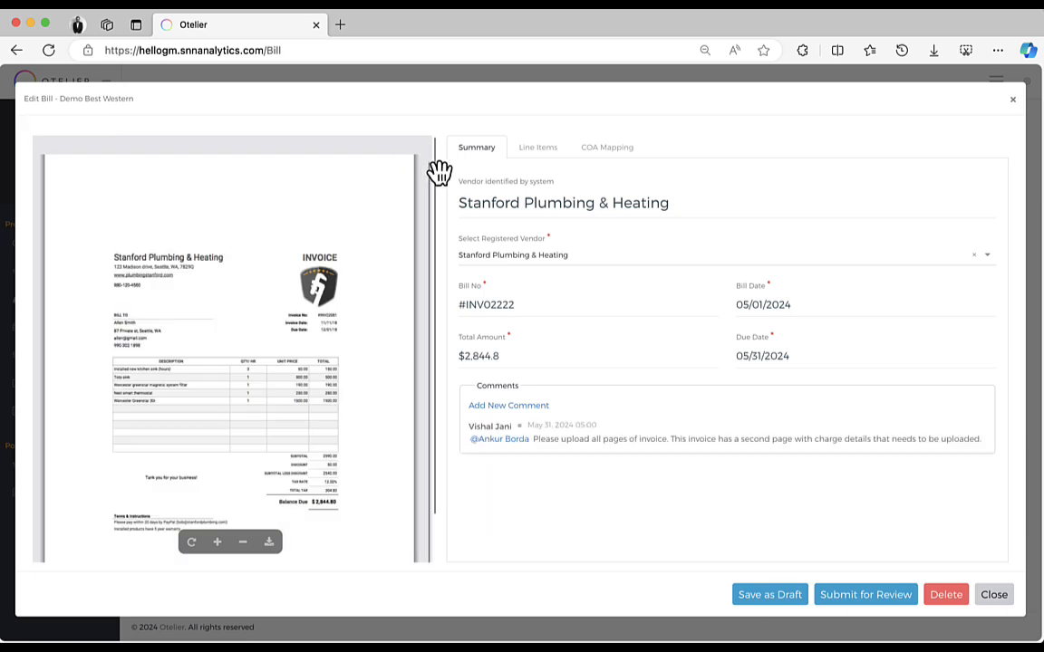
{"action": "scroll", "coordinate": [225, 402], "scroll_direction": "down", "scroll_amount": 1}
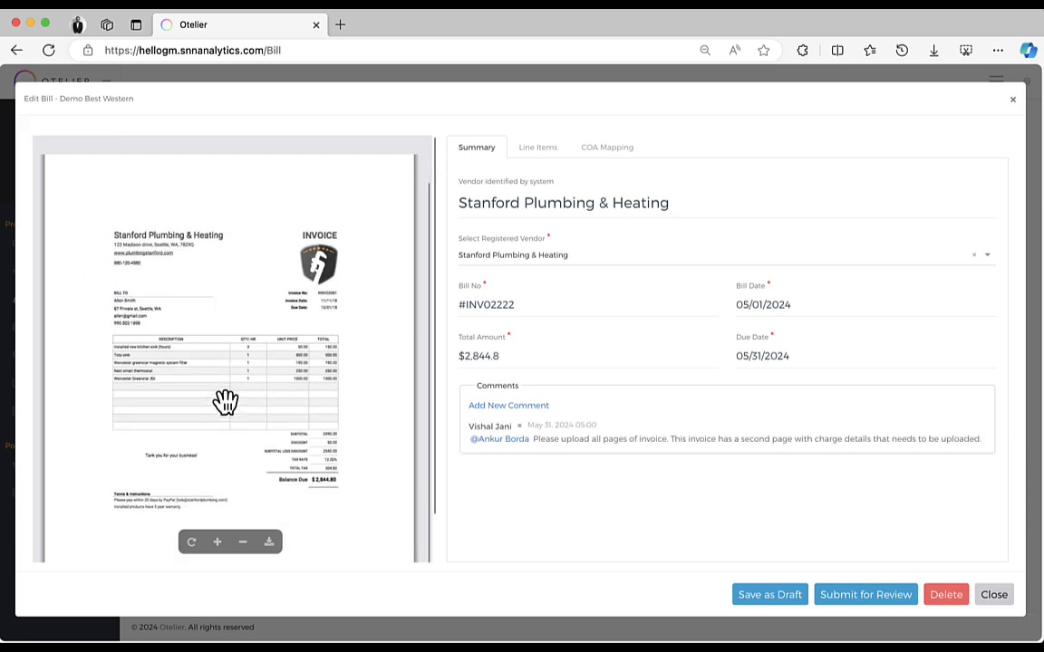
{"action": "scroll", "coordinate": [225, 402], "scroll_direction": "up", "scroll_amount": 1}
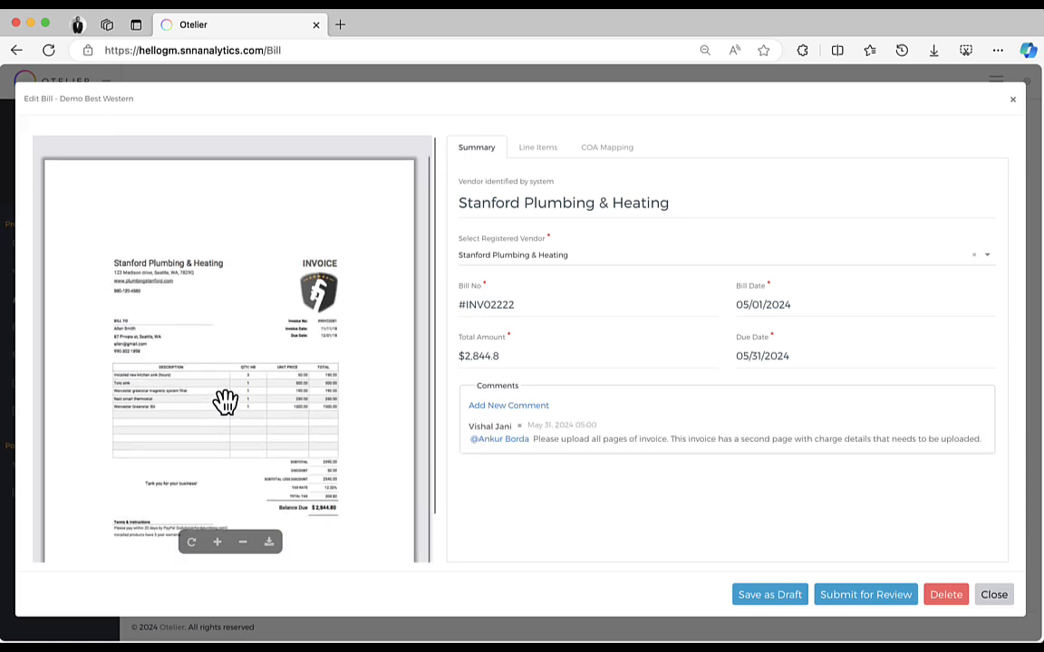
{"action": "left_click", "coordinate": [217, 542]}
{"action": "left_click_drag", "start_coordinate": [289, 461], "coordinate": [161, 276]}
{"action": "left_click_drag", "start_coordinate": [301, 404], "coordinate": [369, 393]}
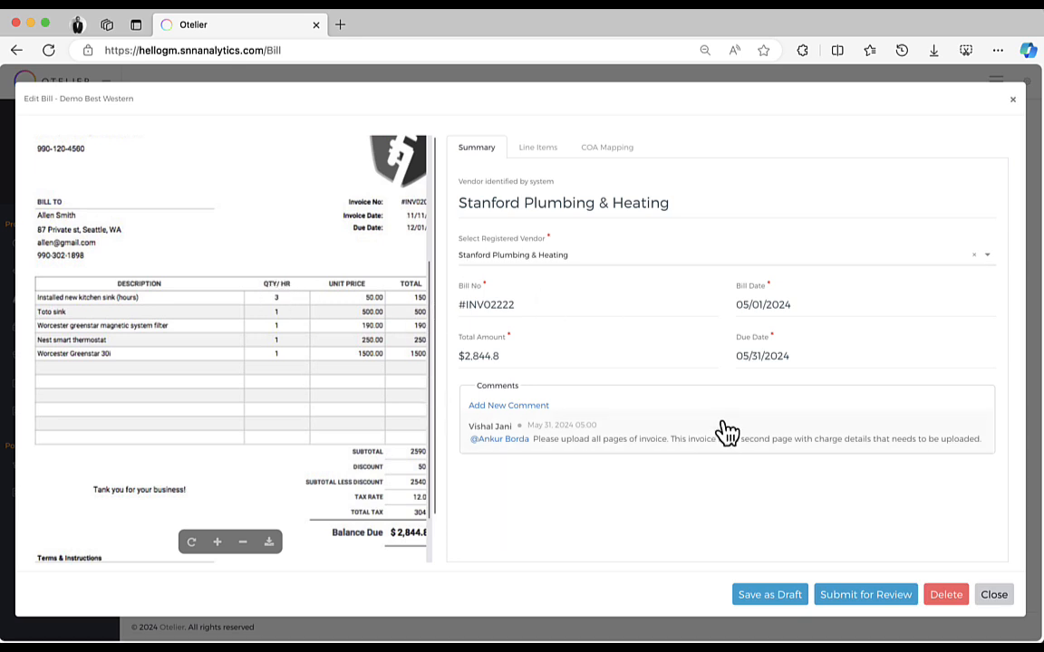
{"action": "left_click_drag", "start_coordinate": [289, 408], "coordinate": [263, 404]}
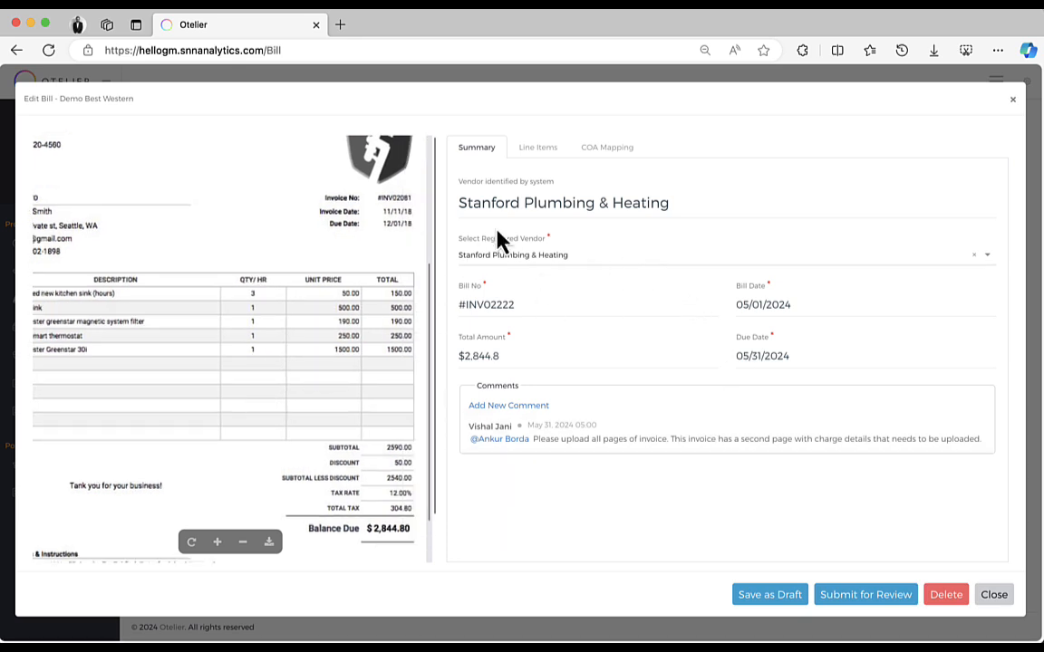
{"action": "left_click", "coordinate": [607, 148]}
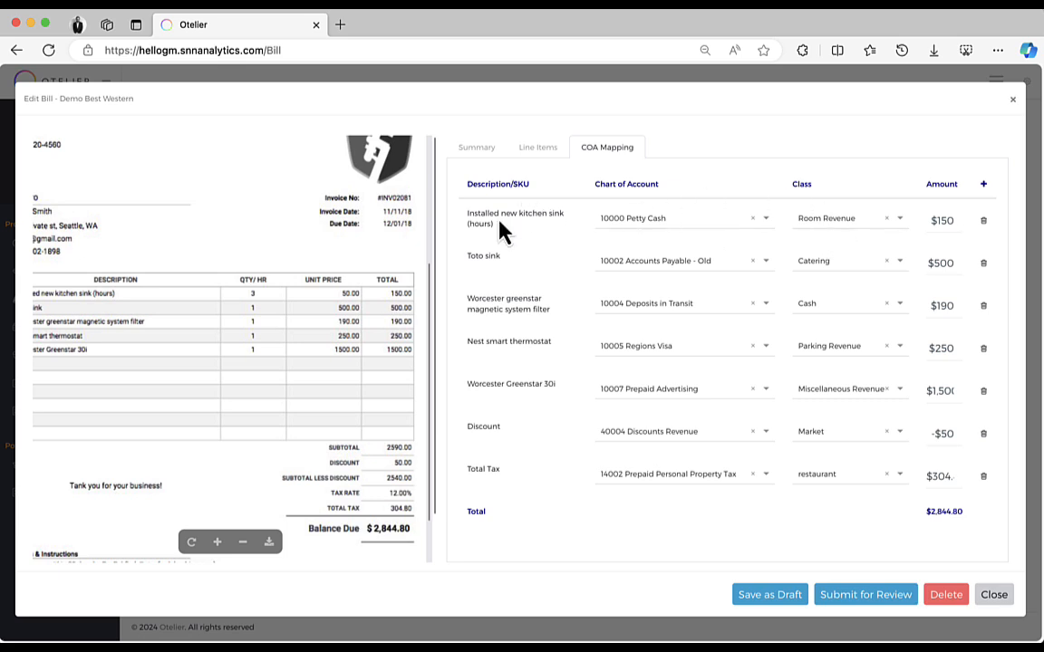
{"action": "left_click_drag", "start_coordinate": [111, 330], "coordinate": [160, 336]}
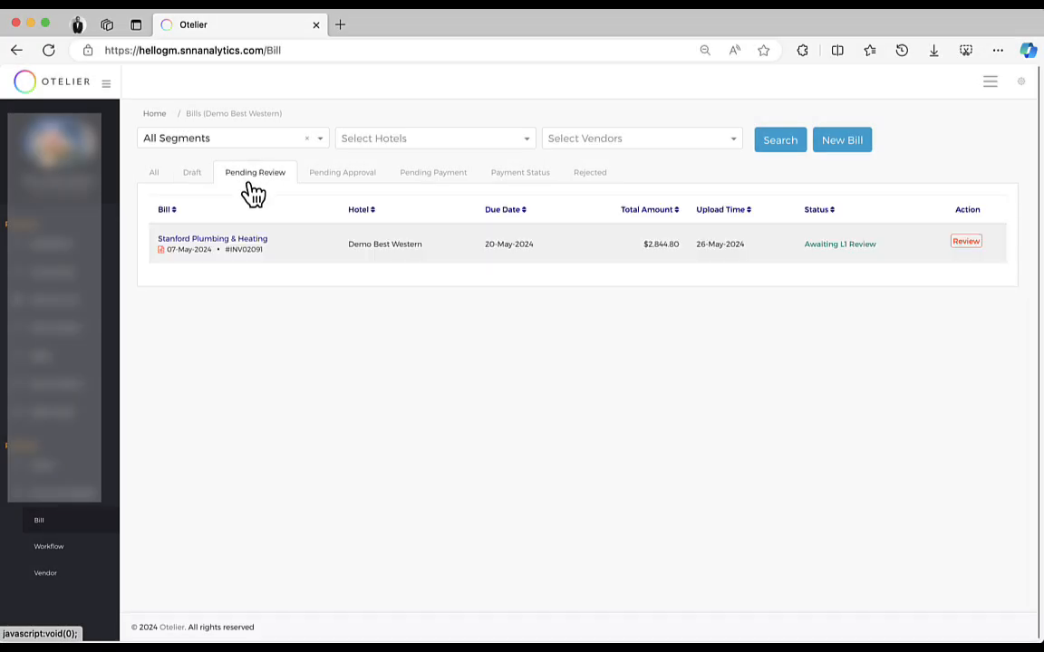
Step: Reopen the draft bill from the Draft tab and close it
{"action": "left_click", "coordinate": [194, 173]}
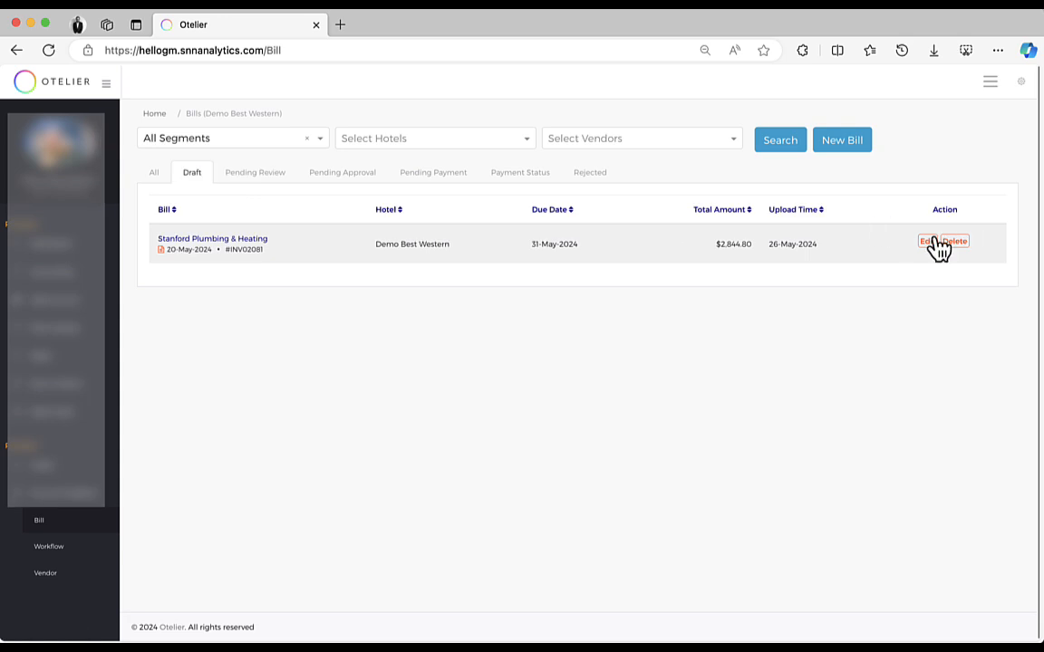
{"action": "left_click", "coordinate": [933, 240]}
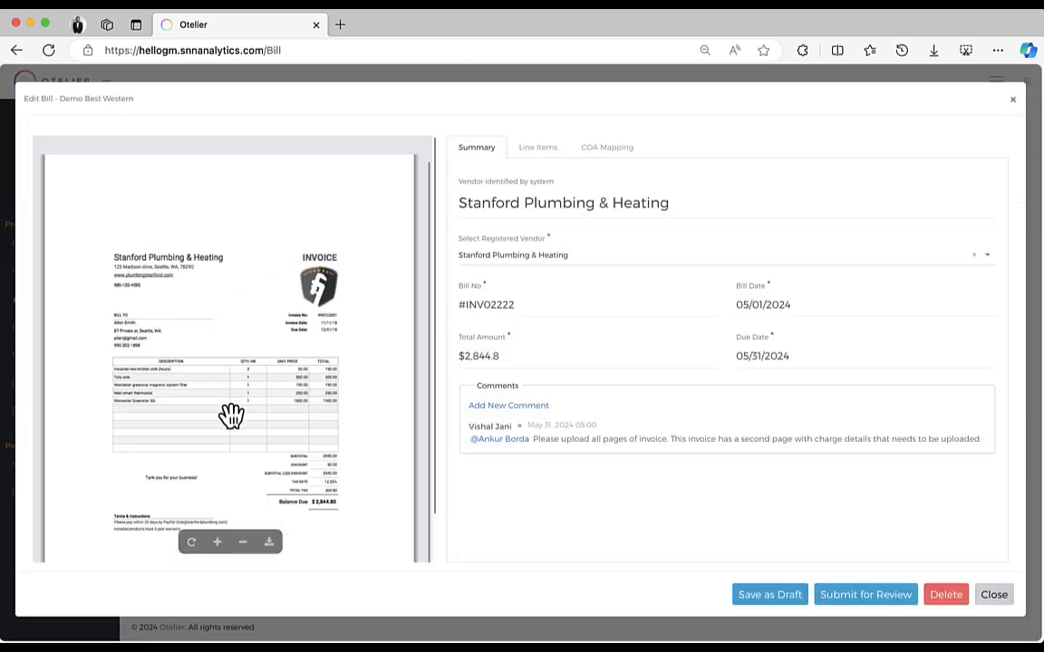
{"action": "left_click", "coordinate": [994, 595]}
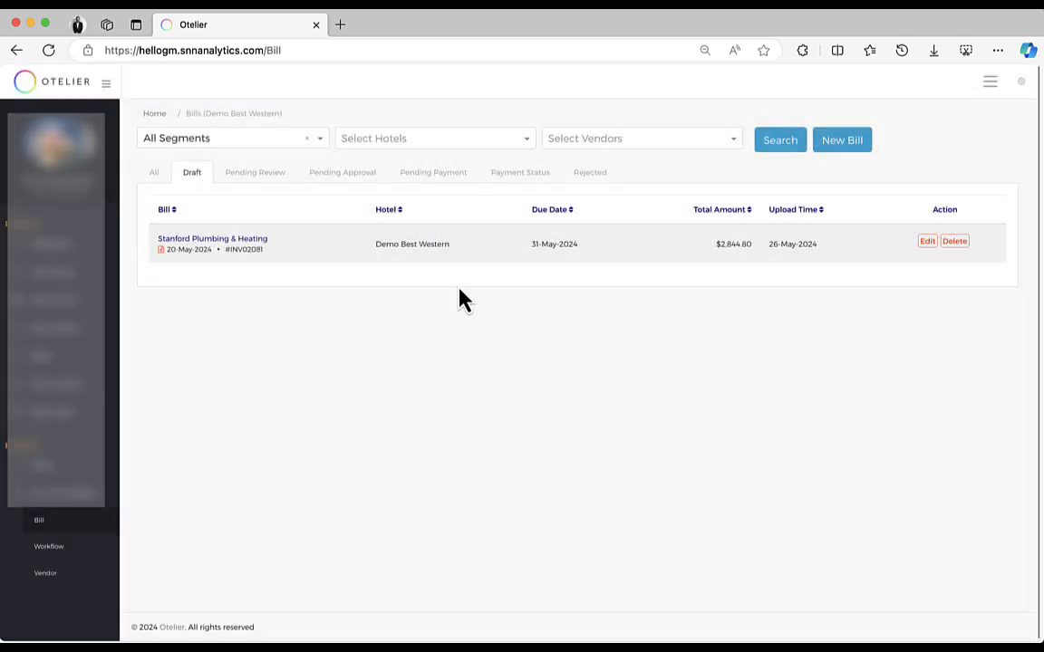
Step: Open the Stanford Plumbing & Heating bill awaiting review, check its line items, COA mapping and history, and submit the review
{"action": "left_click", "coordinate": [258, 176]}
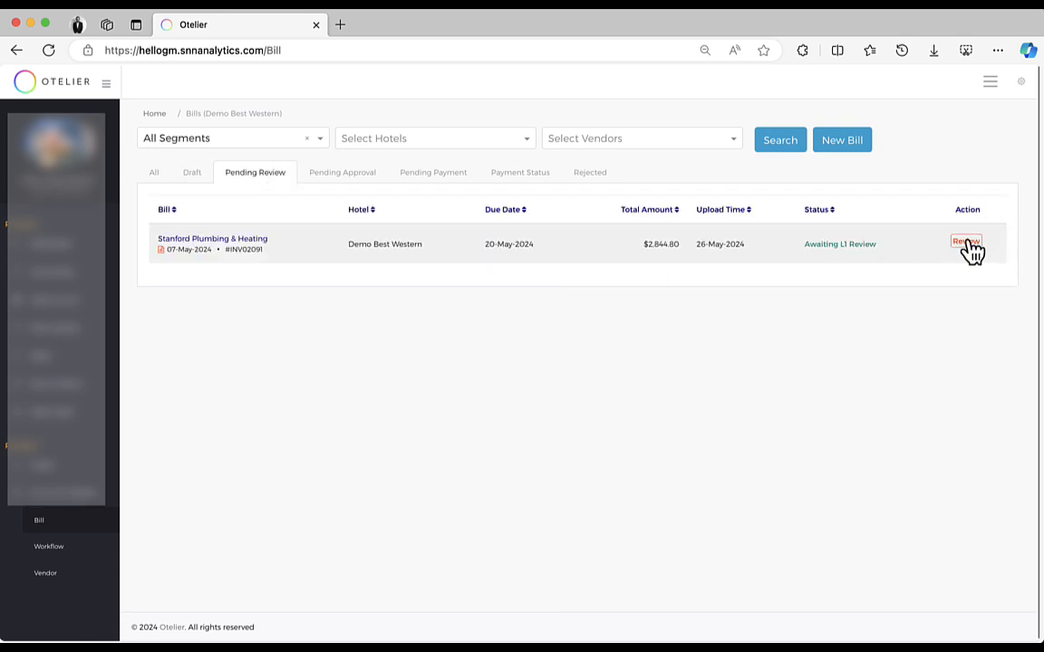
{"action": "left_click", "coordinate": [967, 245]}
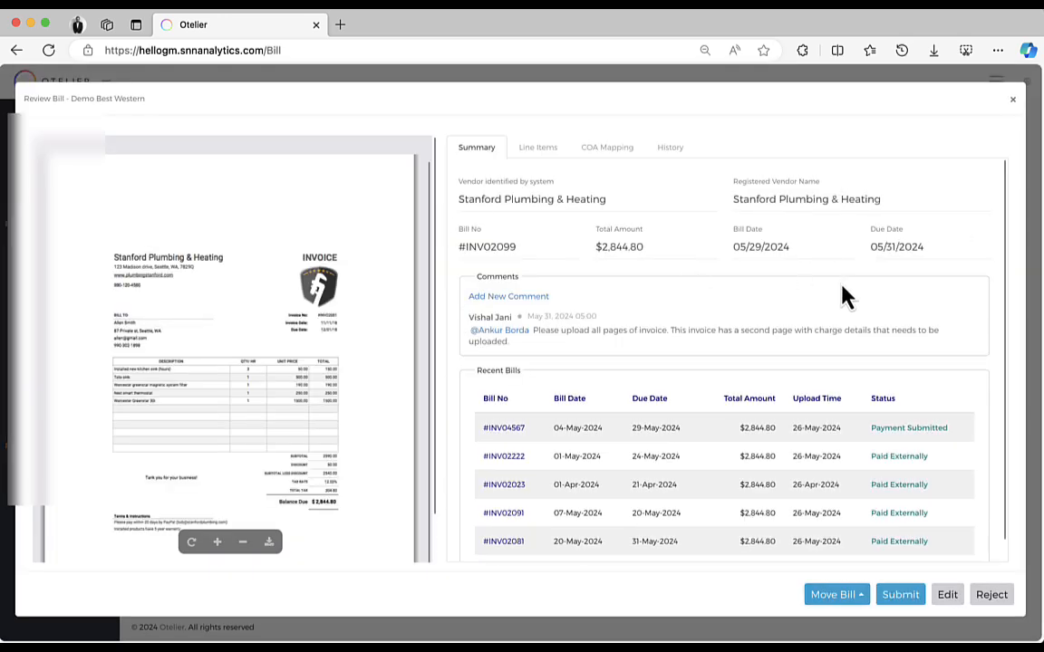
{"action": "scroll", "coordinate": [842, 286], "scroll_direction": "down", "scroll_amount": 1}
{"action": "scroll", "coordinate": [844, 287], "scroll_direction": "up", "scroll_amount": 1}
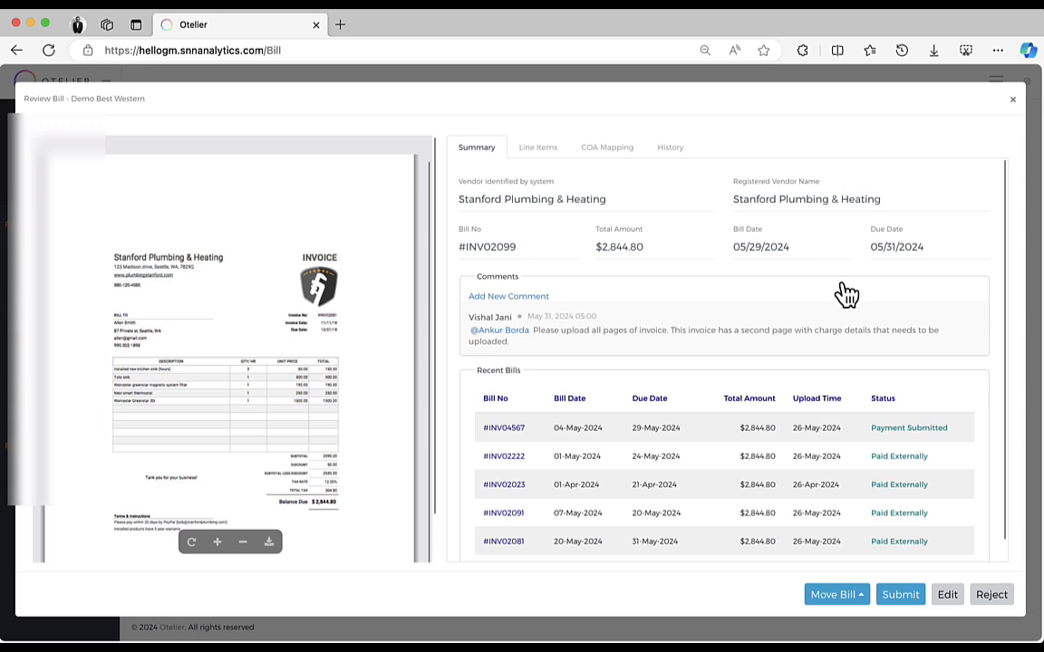
{"action": "left_click", "coordinate": [537, 148]}
{"action": "left_click", "coordinate": [610, 150]}
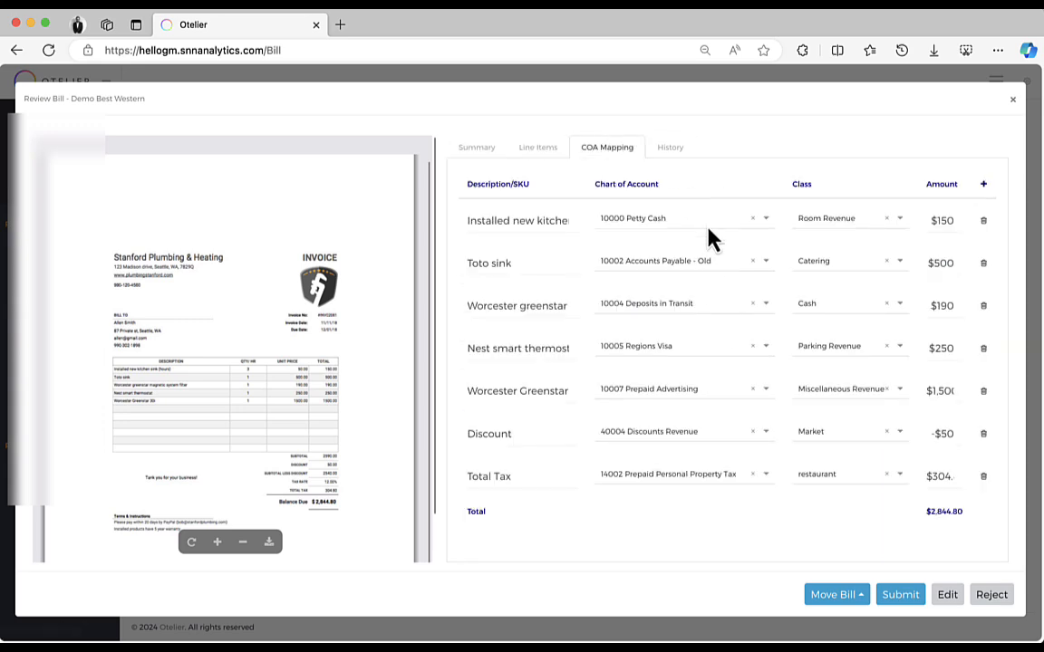
{"action": "left_click", "coordinate": [676, 153]}
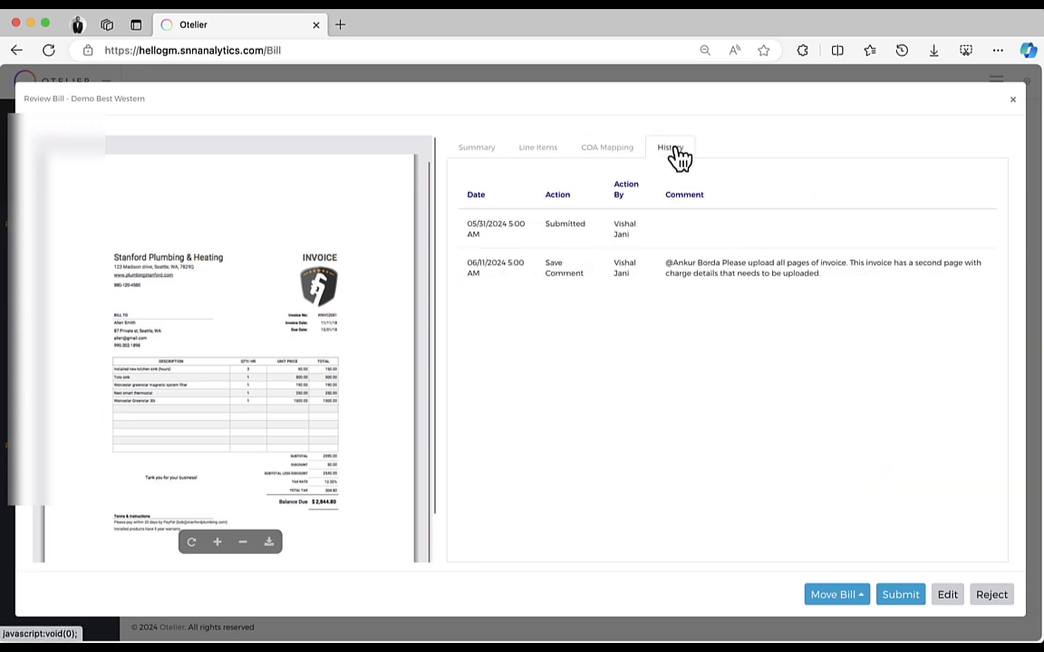
{"action": "left_click", "coordinate": [524, 149]}
{"action": "left_click", "coordinate": [478, 150]}
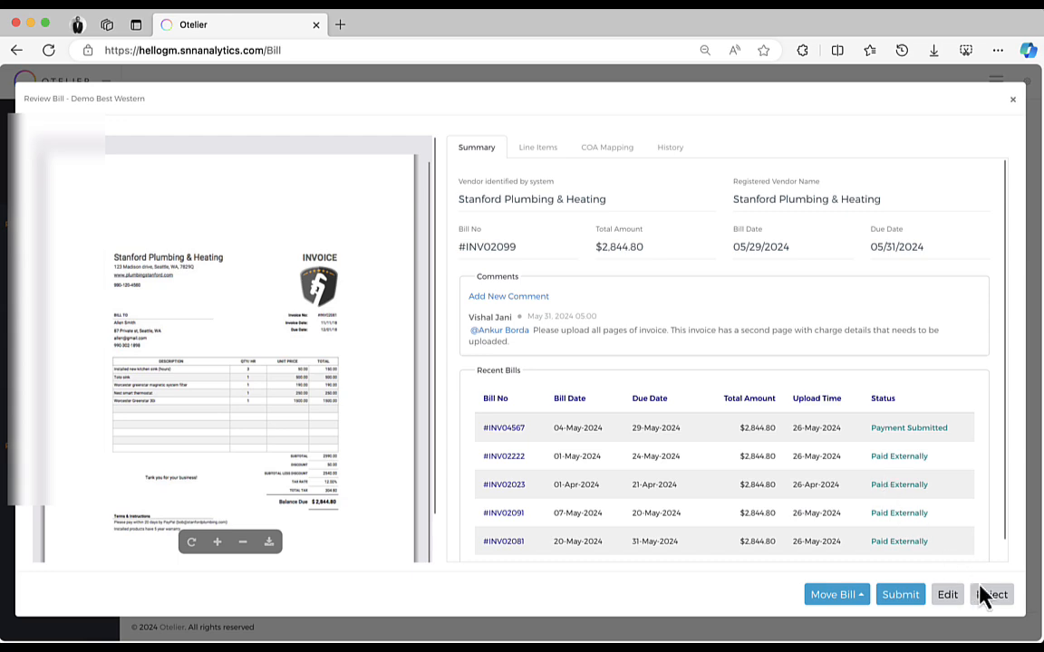
{"action": "left_click", "coordinate": [900, 595]}
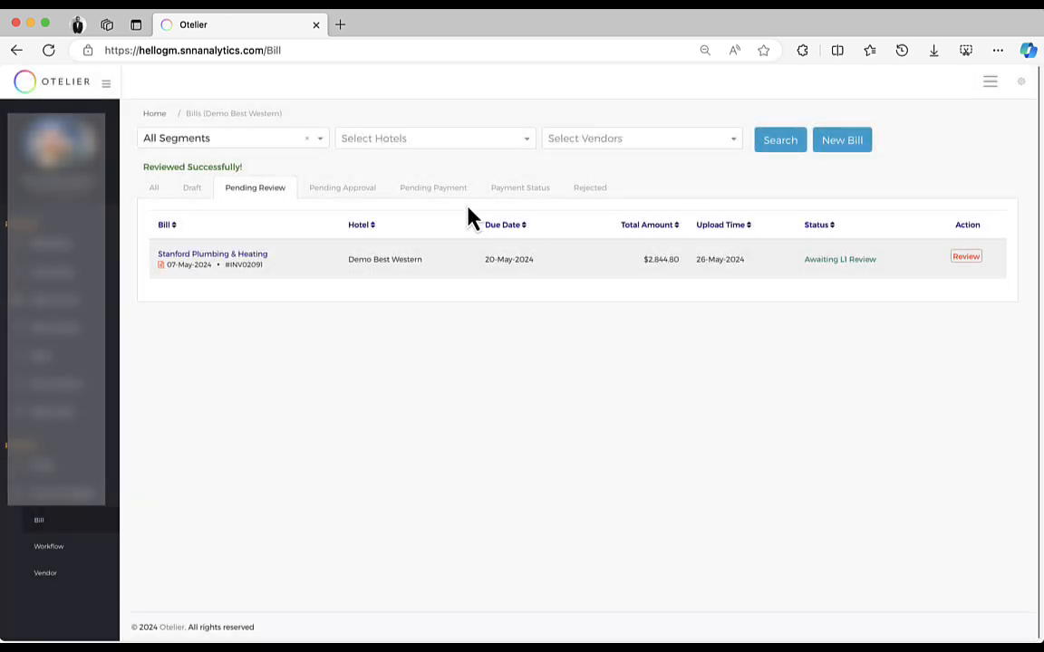
Step: Open the Stanford Plumbing & Heating bill awaiting approval and approve it
{"action": "left_click", "coordinate": [352, 190]}
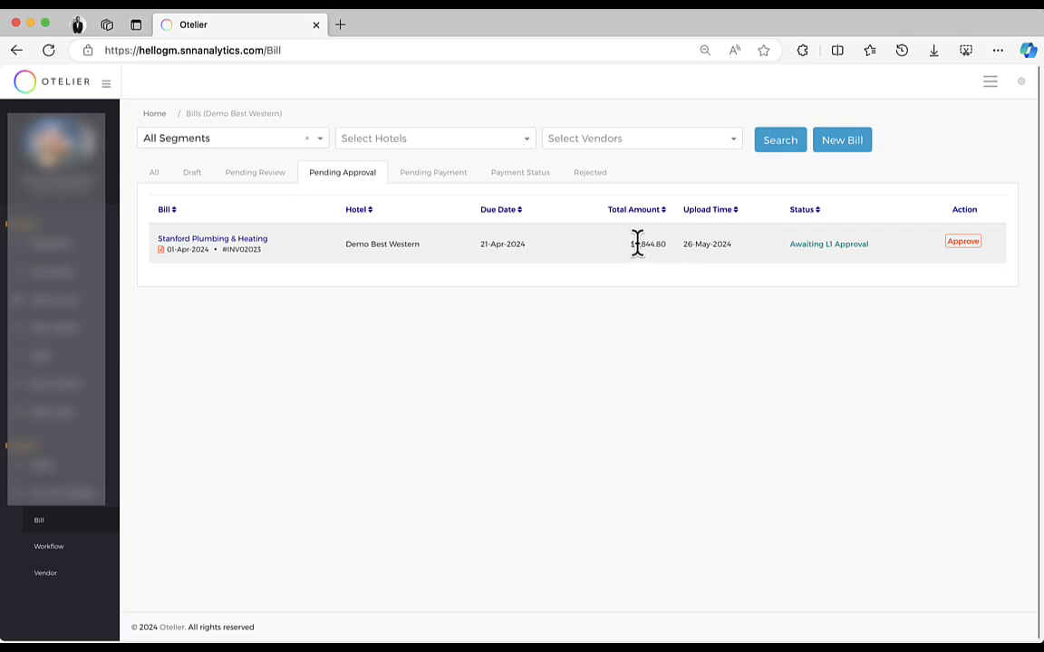
{"action": "left_click", "coordinate": [953, 243]}
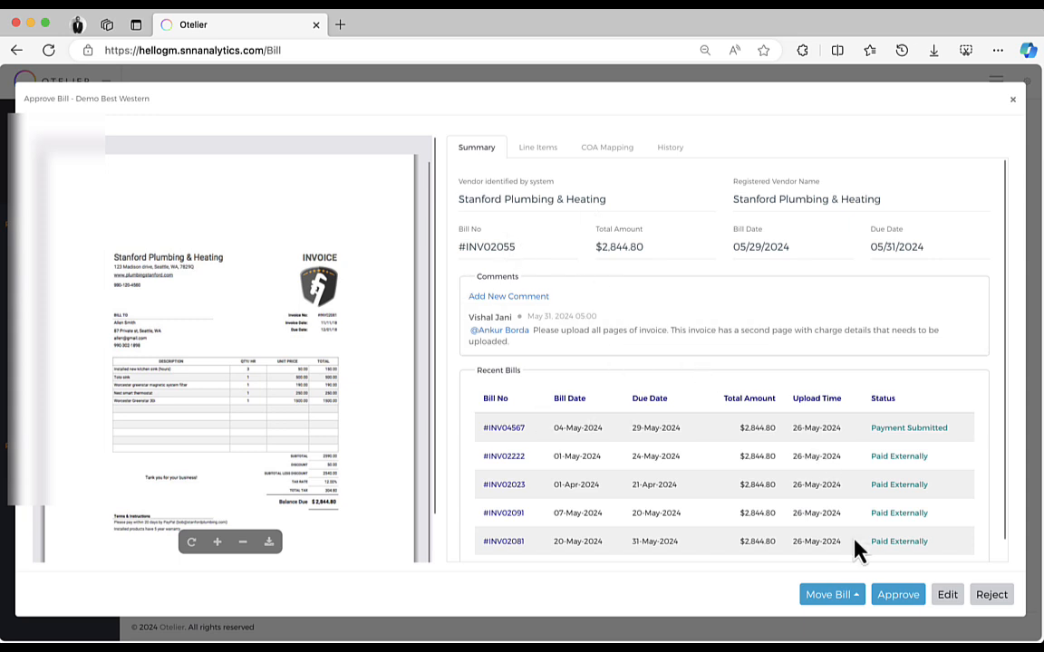
{"action": "left_click", "coordinate": [853, 597]}
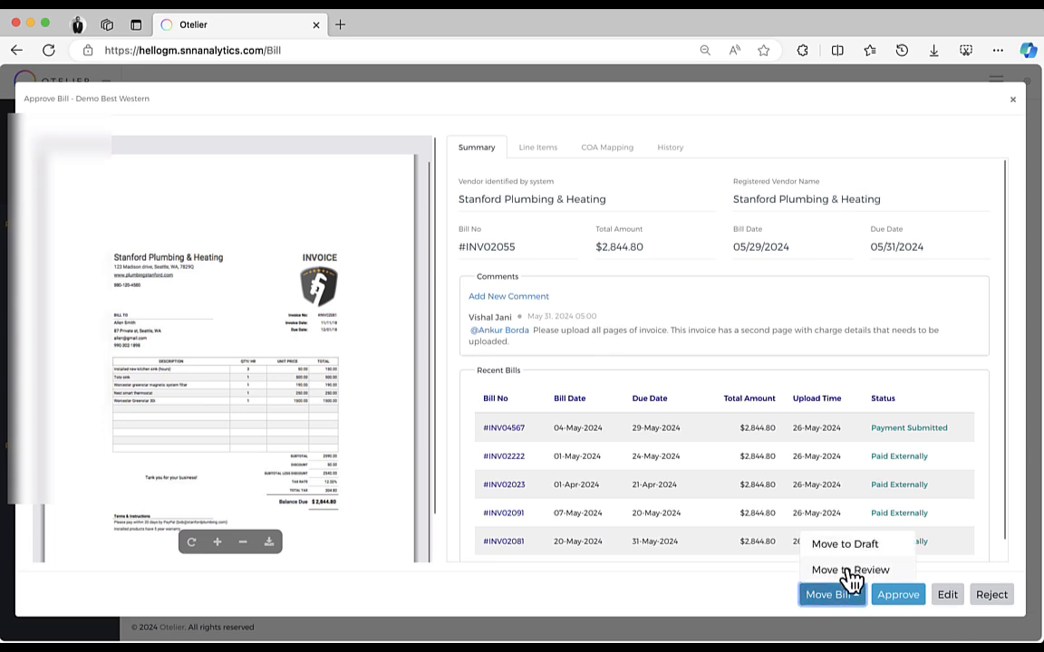
{"action": "left_click", "coordinate": [920, 598]}
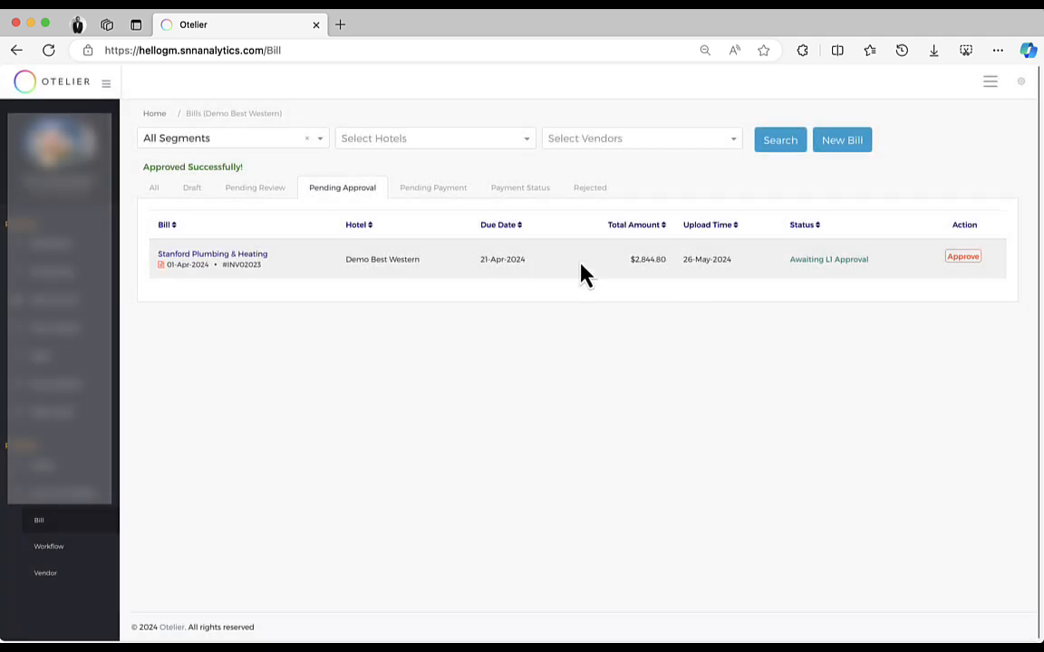
Step: Pay the Stanford Plumbing & Heating bill pending payment and view the Payment Status list
{"action": "left_click", "coordinate": [440, 190]}
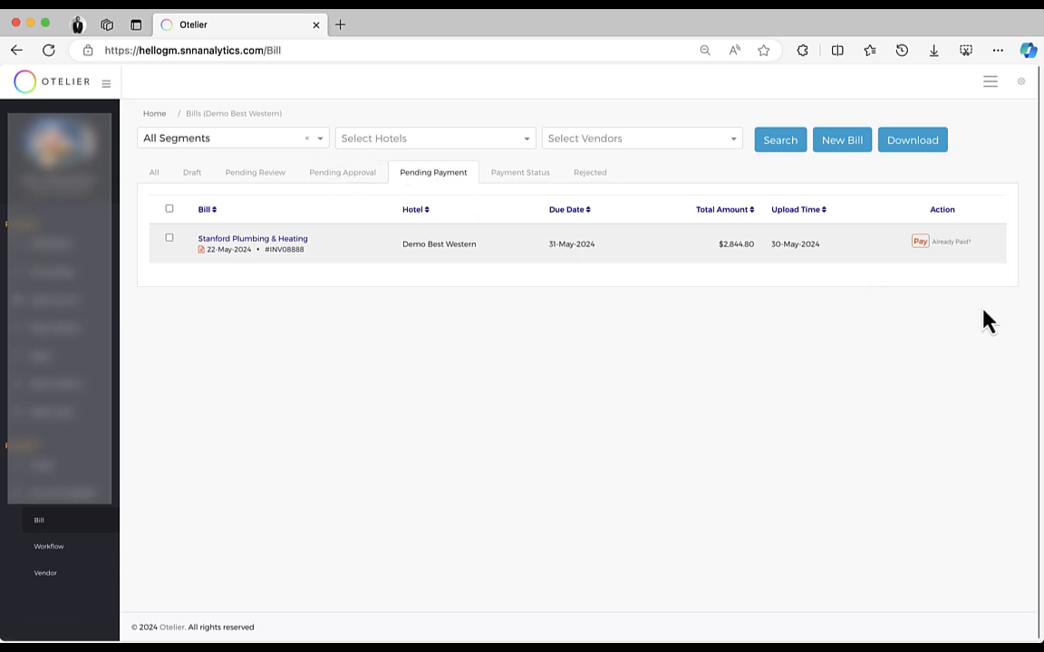
{"action": "left_click", "coordinate": [920, 241]}
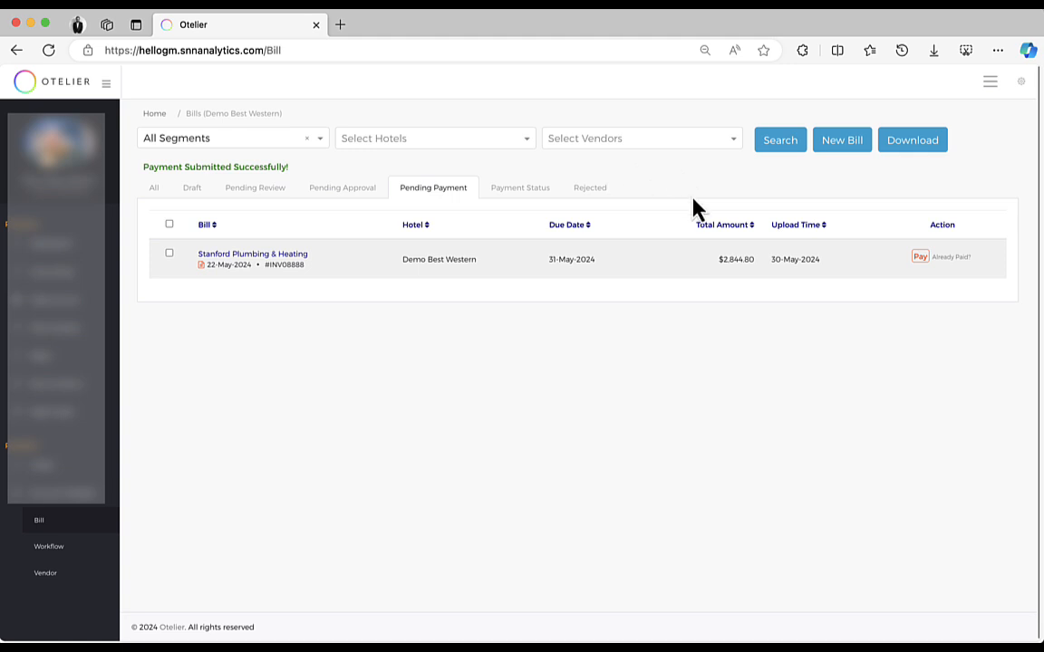
{"action": "left_click", "coordinate": [532, 191]}
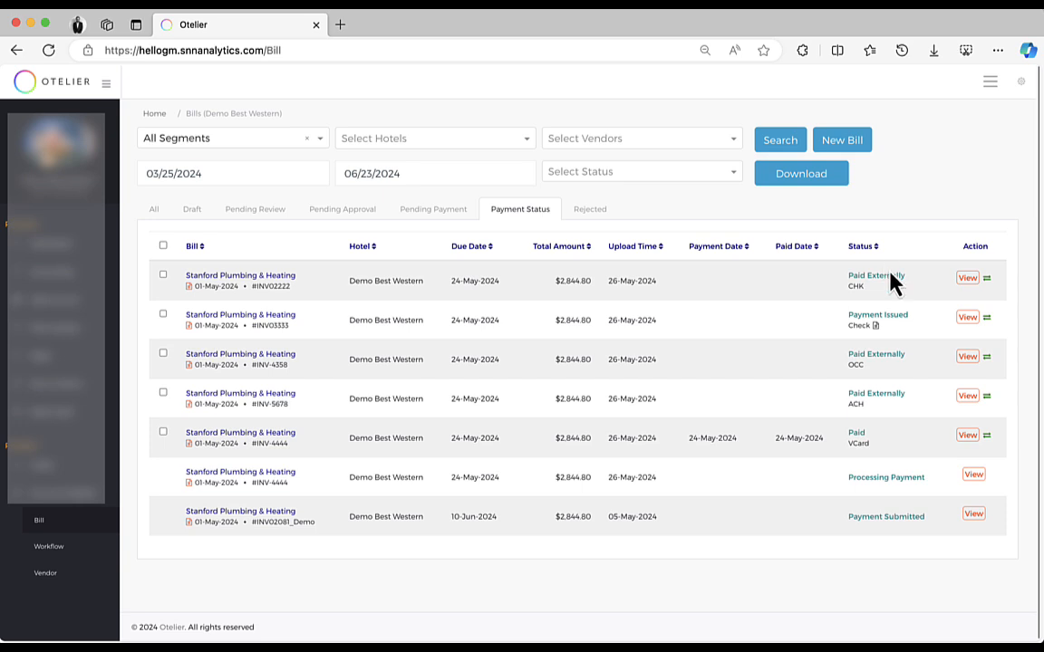
Step: Select all bills on the Pending Payment list for bulk payment
{"action": "left_click", "coordinate": [450, 221]}
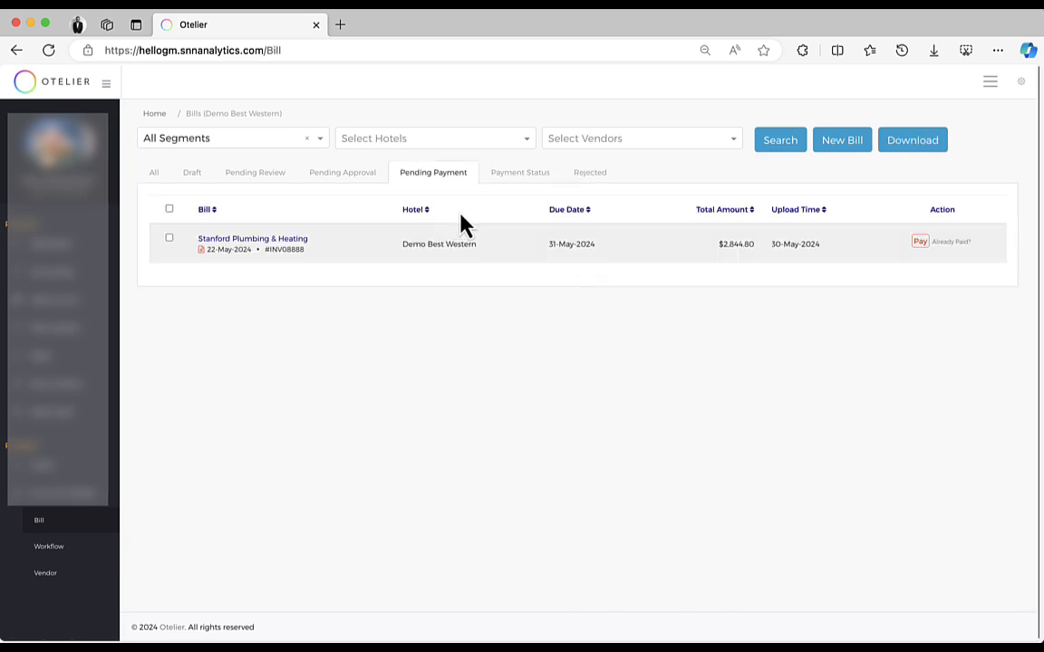
{"action": "left_click", "coordinate": [168, 209]}
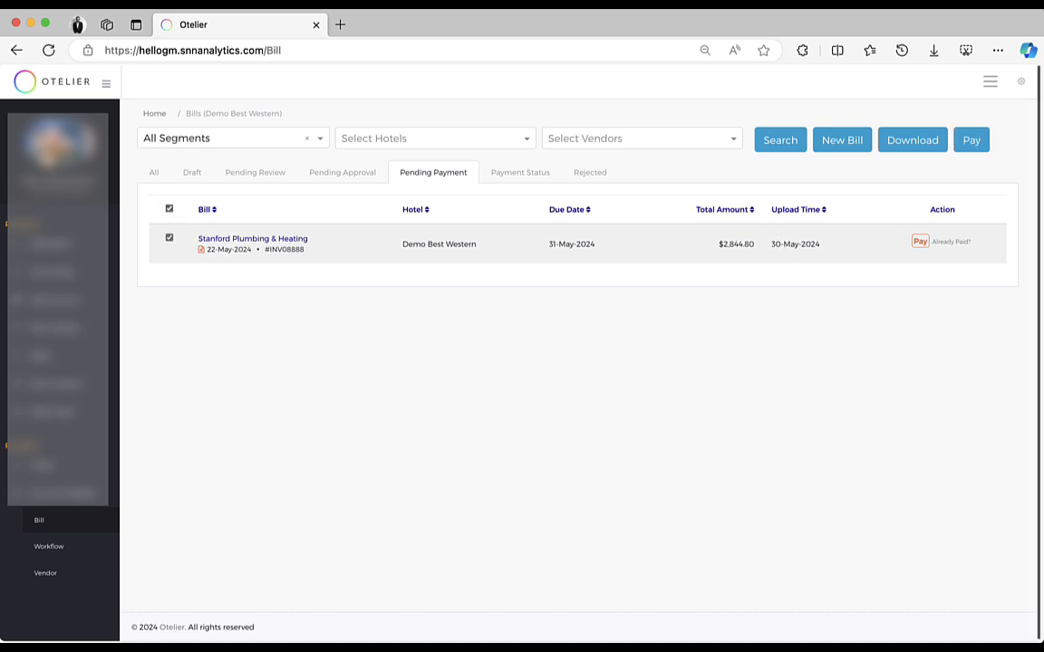